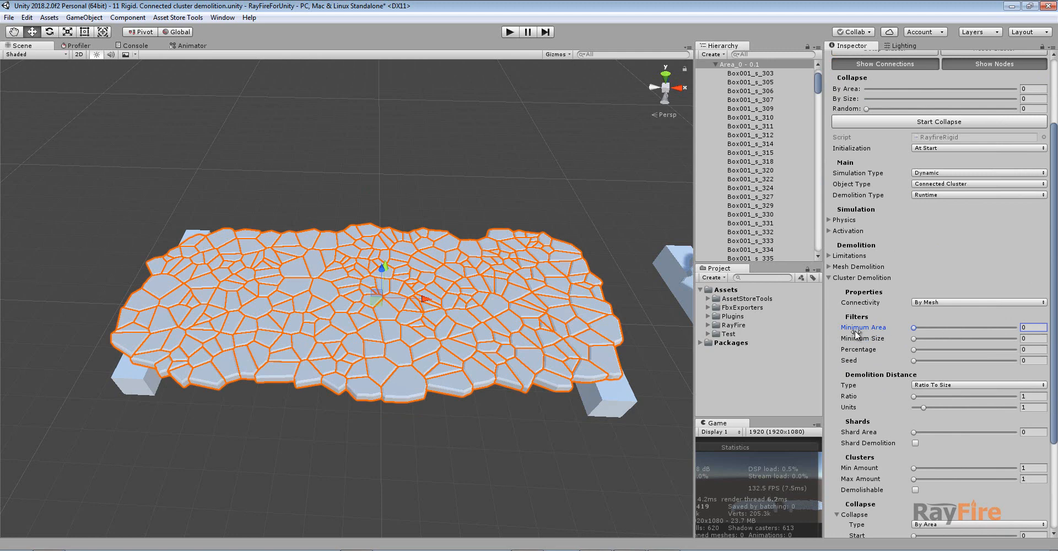
- Select a single fragment on the far edge of the fractured slab and frame it in the scene
{"action": "left_click_drag", "start_coordinate": [352, 217], "coordinate": [366, 222], "text": "alt"}
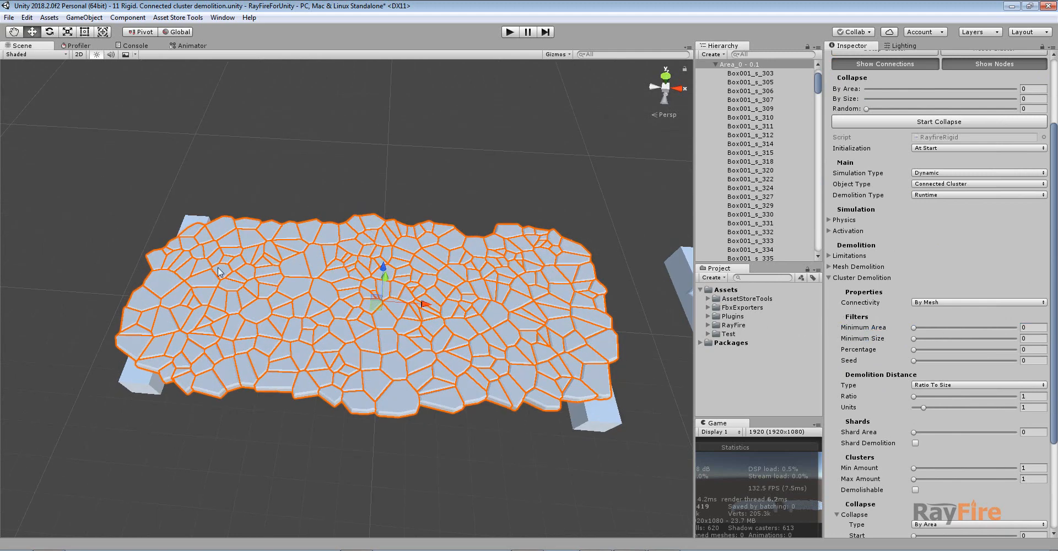
{"action": "left_click_drag", "start_coordinate": [363, 175], "coordinate": [377, 203], "text": "alt"}
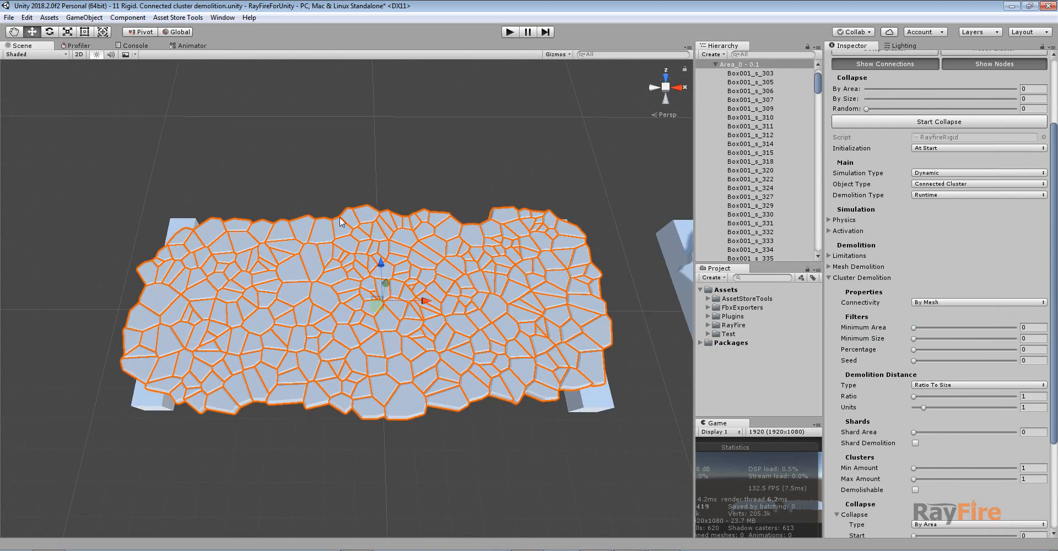
{"action": "left_click", "coordinate": [450, 178]}
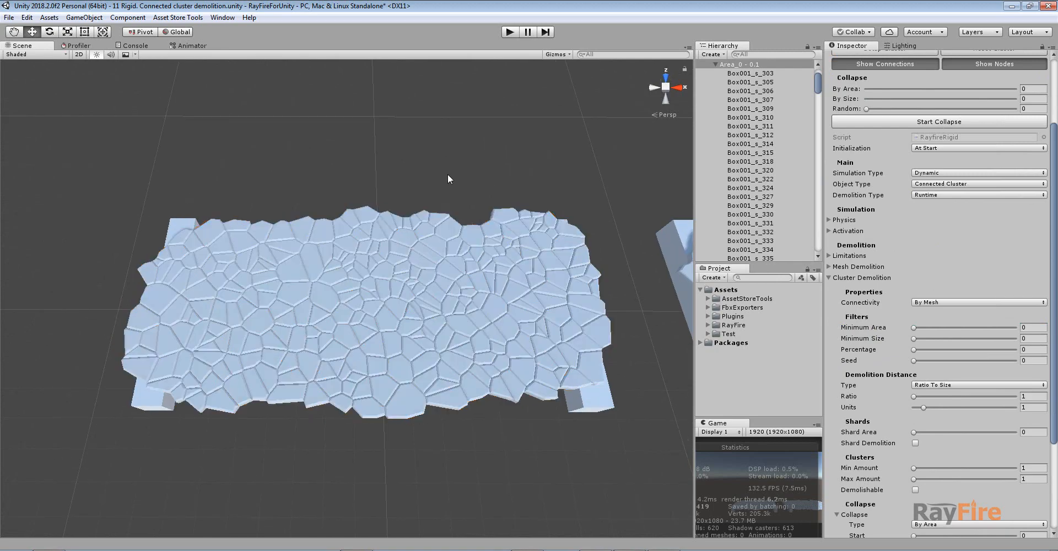
{"action": "left_click", "coordinate": [342, 226]}
{"action": "left_click", "coordinate": [342, 226]}
{"action": "key", "text": "f"}
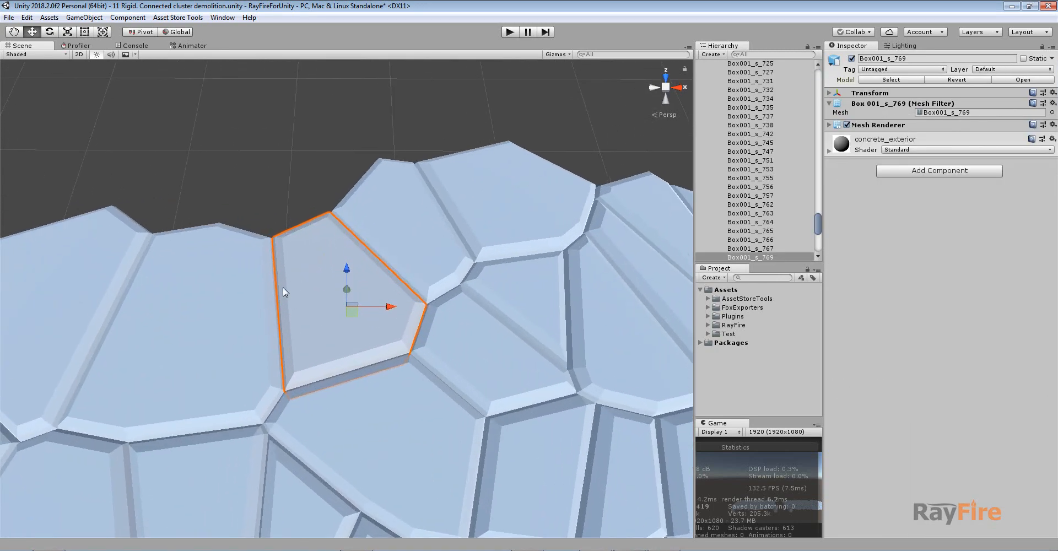
- Examine the selected fragment's bevelled sides and the gap separating it from the neighbouring fragments
{"action": "left_click_drag", "start_coordinate": [314, 295], "coordinate": [782, 275], "text": "alt"}
{"action": "scroll", "coordinate": [529, 273], "scroll_direction": "up", "scroll_amount": 4}
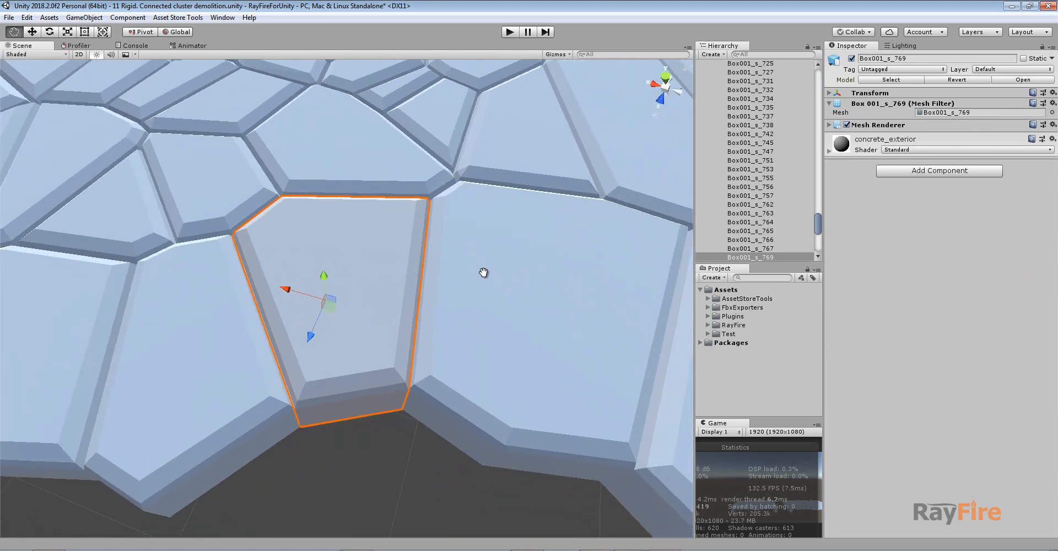
{"action": "scroll", "coordinate": [408, 260], "scroll_direction": "up", "scroll_amount": 2}
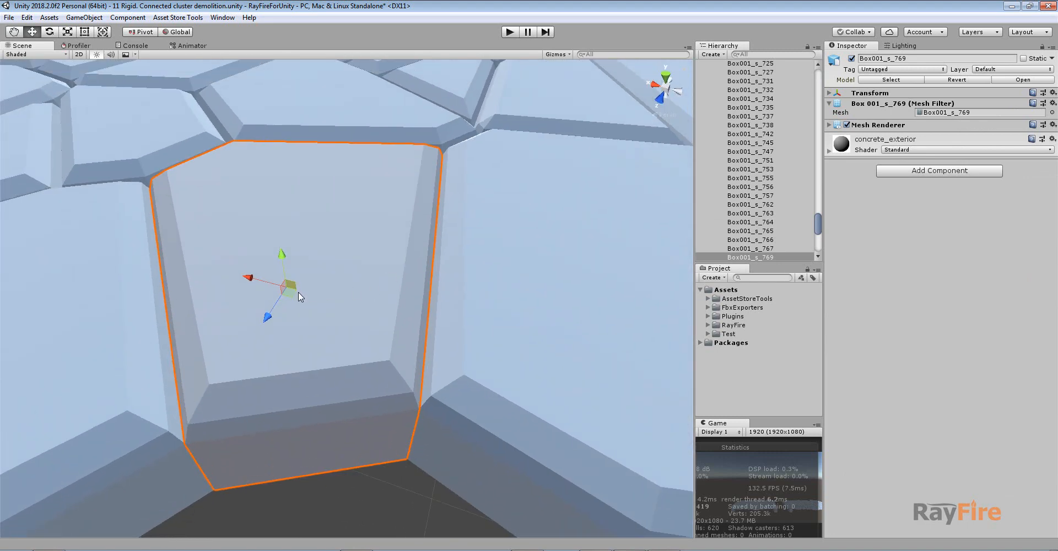
{"action": "left_click_drag", "start_coordinate": [299, 292], "coordinate": [340, 302], "text": "alt"}
{"action": "scroll", "coordinate": [414, 301], "scroll_direction": "up", "scroll_amount": 3}
{"action": "left_click_drag", "start_coordinate": [418, 302], "coordinate": [373, 265], "text": "alt"}
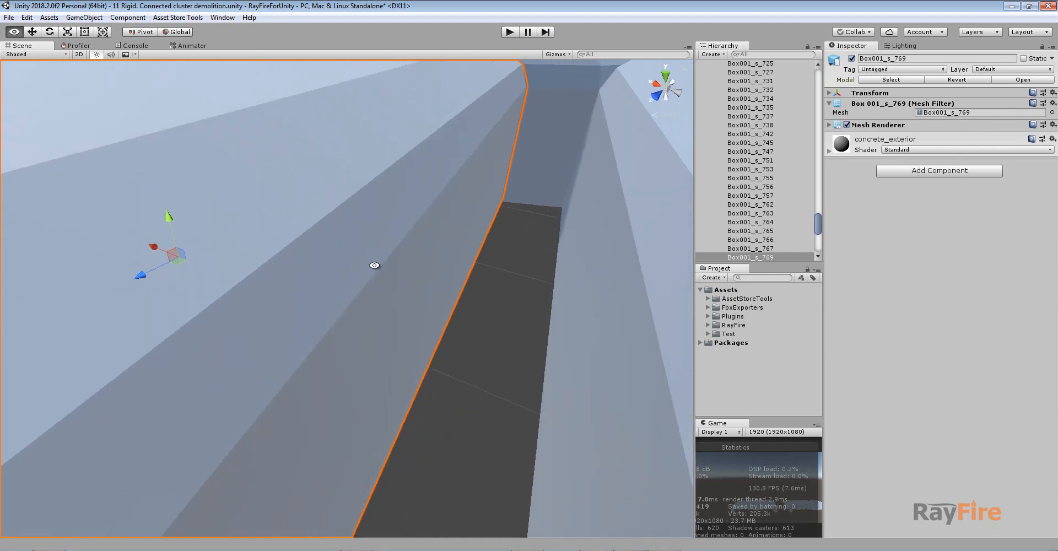
{"action": "scroll", "coordinate": [487, 216], "scroll_direction": "down", "scroll_amount": 5}
{"action": "scroll", "coordinate": [418, 254], "scroll_direction": "up", "scroll_amount": 2}
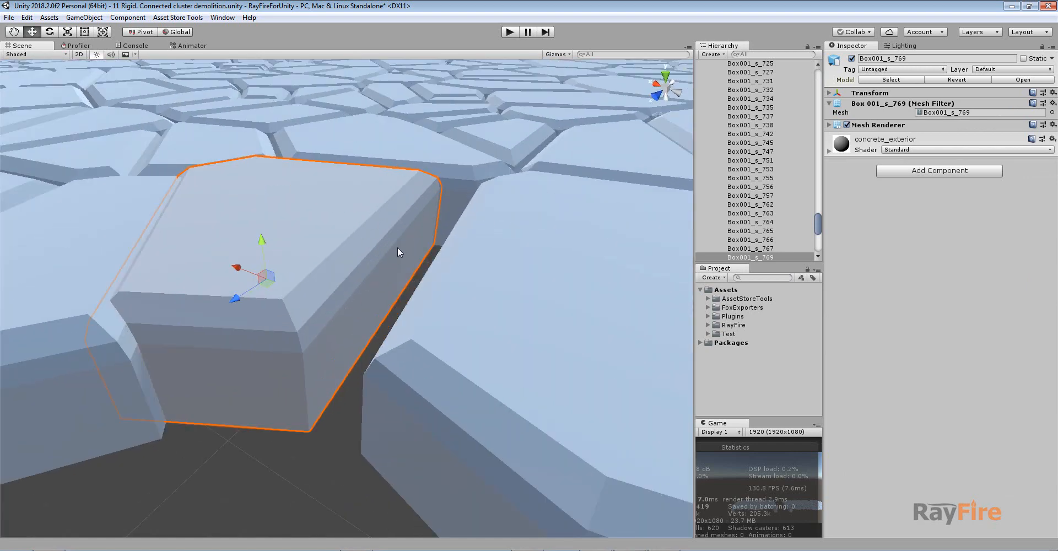
{"action": "left_click_drag", "start_coordinate": [342, 327], "coordinate": [419, 231], "text": "alt"}
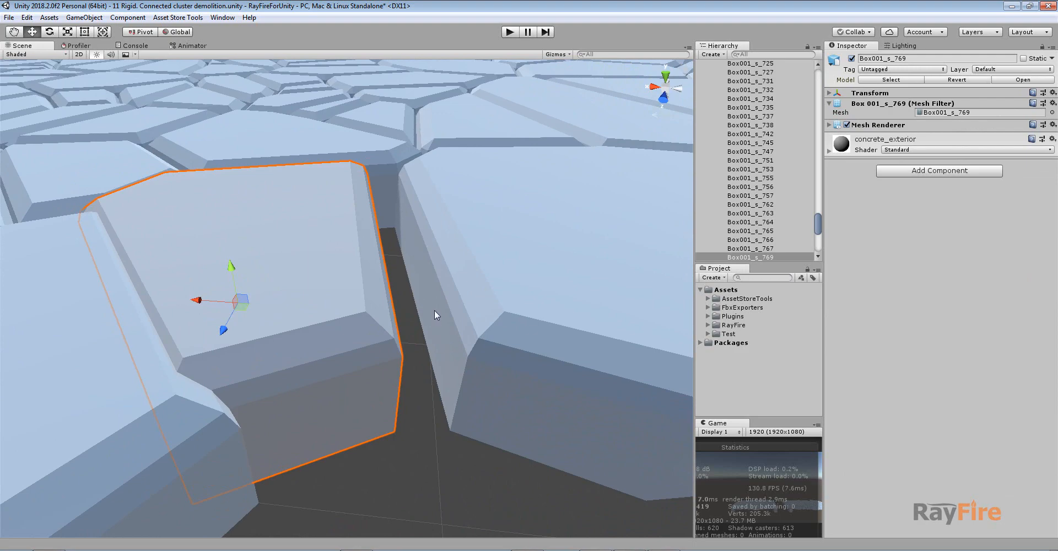
- Return to a wider view of the slab and select the whole Area_0 - 0.1 cluster
{"action": "scroll", "coordinate": [454, 277], "scroll_direction": "down", "scroll_amount": 2}
{"action": "left_click_drag", "start_coordinate": [437, 289], "coordinate": [428, 243], "text": "alt"}
{"action": "scroll", "coordinate": [396, 320], "scroll_direction": "down", "scroll_amount": 3}
{"action": "left_click_drag", "start_coordinate": [497, 294], "coordinate": [286, 324], "text": "alt"}
{"action": "left_click", "coordinate": [355, 292]}
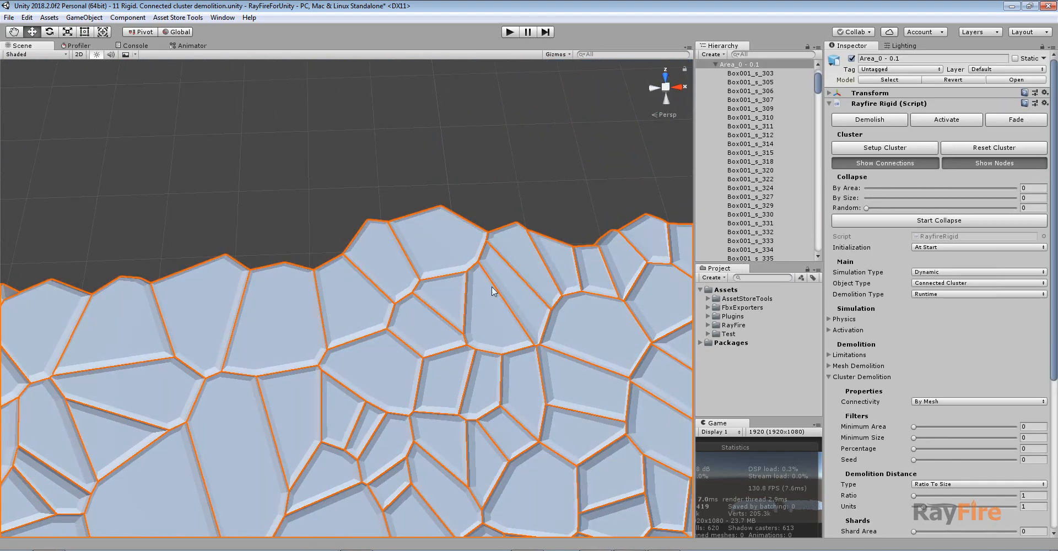
- Set up the Area_0 - 0.1 connected cluster to generate the connections between its fragments
{"action": "scroll", "coordinate": [365, 236], "scroll_direction": "up", "scroll_amount": 2}
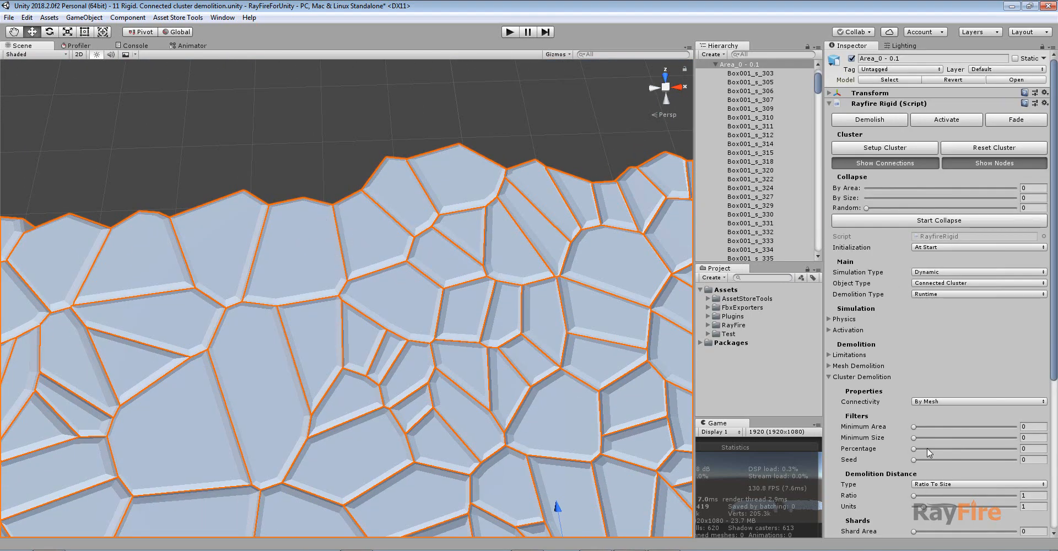
{"action": "scroll", "coordinate": [937, 409], "scroll_direction": "down", "scroll_amount": 1}
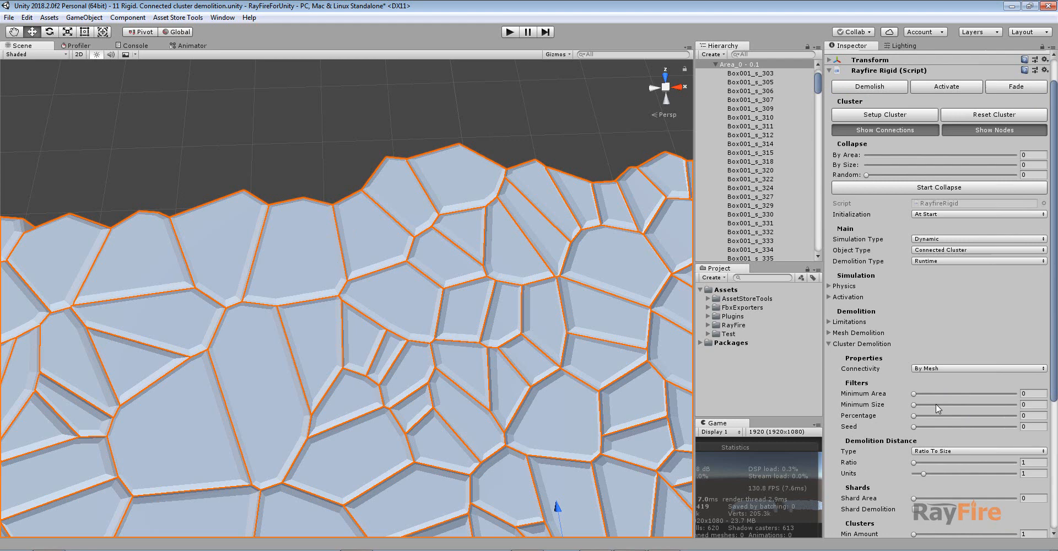
{"action": "left_click", "coordinate": [1023, 394]}
{"action": "scroll", "coordinate": [473, 307], "scroll_direction": "down", "scroll_amount": 2}
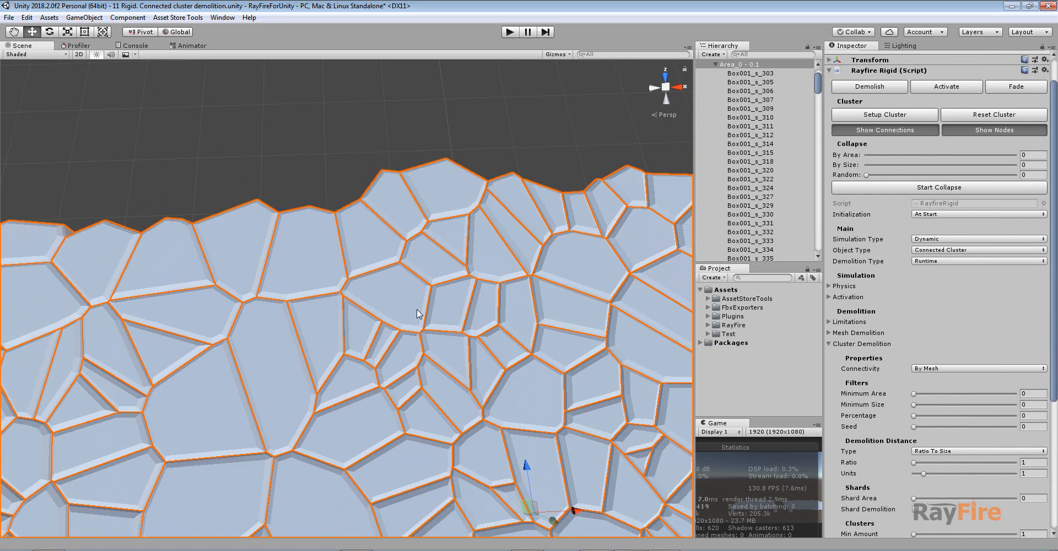
{"action": "scroll", "coordinate": [420, 314], "scroll_direction": "down", "scroll_amount": 4}
{"action": "scroll", "coordinate": [439, 349], "scroll_direction": "down", "scroll_amount": 2}
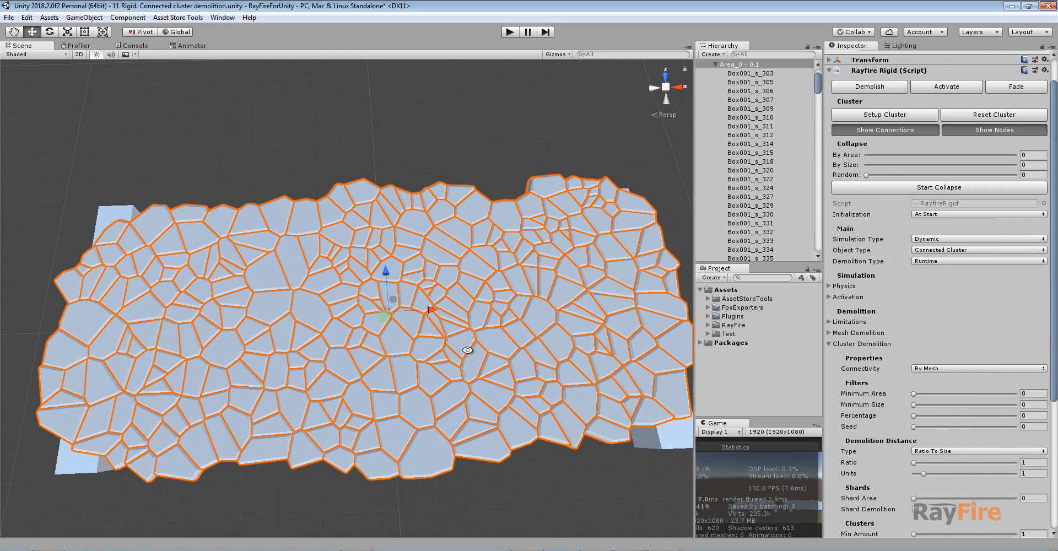
{"action": "scroll", "coordinate": [474, 348], "scroll_direction": "down", "scroll_amount": 2}
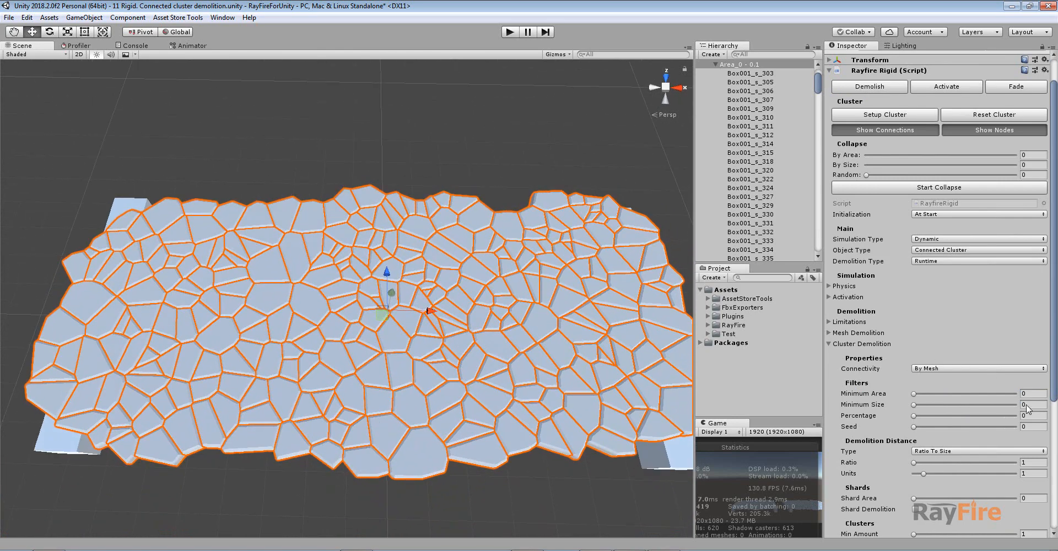
{"action": "left_click", "coordinate": [875, 115]}
{"action": "left_click_drag", "start_coordinate": [301, 159], "coordinate": [174, 164], "text": "alt"}
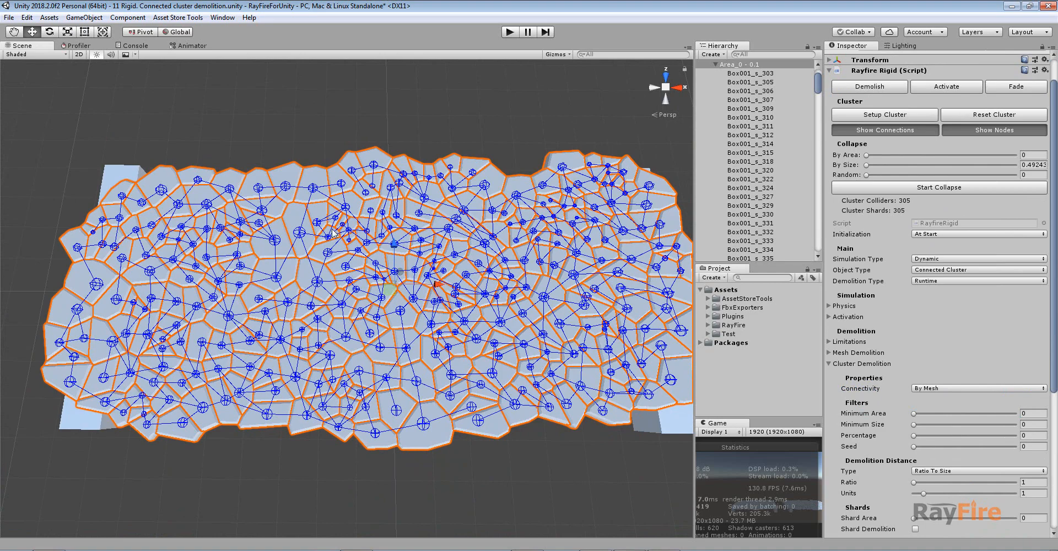
- Select the fragment Box001_s_738 at the slab's end and move it slightly away from its neighbours
{"action": "left_click_drag", "start_coordinate": [334, 234], "coordinate": [705, 251], "text": "alt"}
{"action": "left_click", "coordinate": [193, 268]}
{"action": "key", "text": "f"}
{"action": "scroll", "coordinate": [296, 327], "scroll_direction": "up", "scroll_amount": 6}
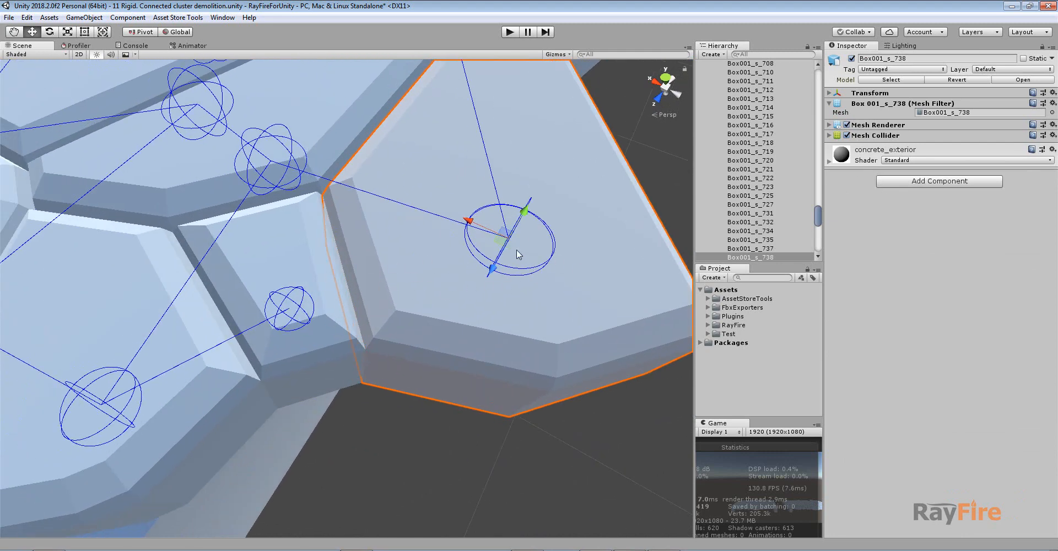
{"action": "left_click_drag", "start_coordinate": [498, 248], "coordinate": [530, 231]}
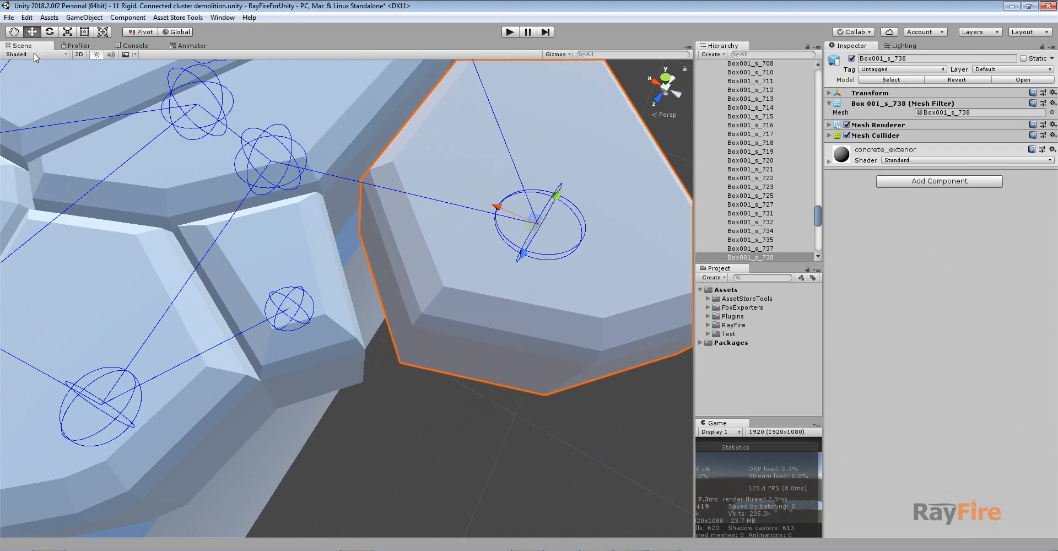
- Display the scene in Shaded Wireframe mode and select the whole cluster
{"action": "left_click", "coordinate": [37, 54]}
{"action": "left_click", "coordinate": [47, 90]}
{"action": "left_click", "coordinate": [324, 262]}
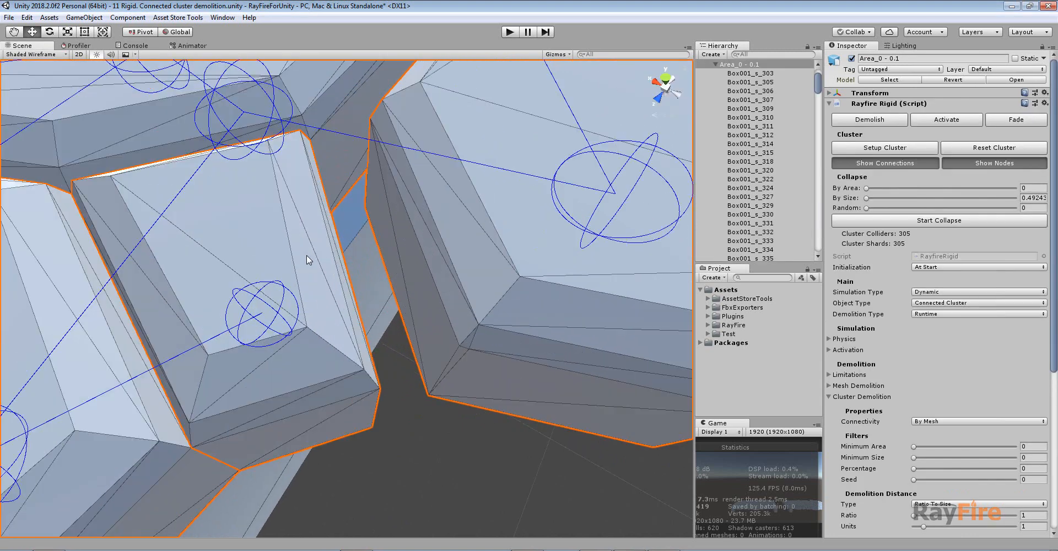
- Examine the facing sides and mesh triangles of the small fragment and the moved edge fragment across their gap
{"action": "left_click_drag", "start_coordinate": [307, 256], "coordinate": [370, 269], "text": "alt"}
{"action": "scroll", "coordinate": [364, 269], "scroll_direction": "down", "scroll_amount": 5}
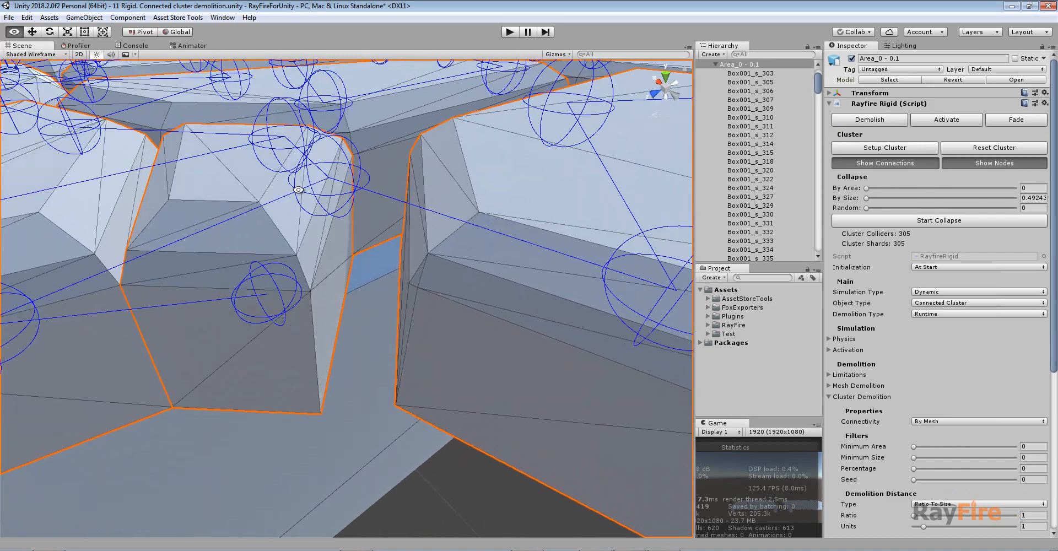
{"action": "scroll", "coordinate": [342, 263], "scroll_direction": "up", "scroll_amount": 6}
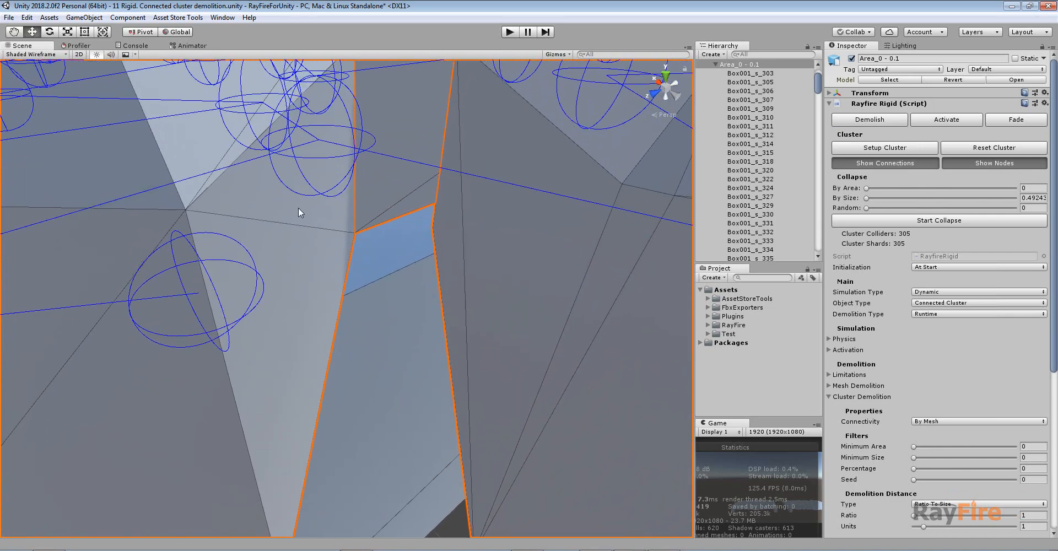
{"action": "scroll", "coordinate": [294, 272], "scroll_direction": "down", "scroll_amount": 6}
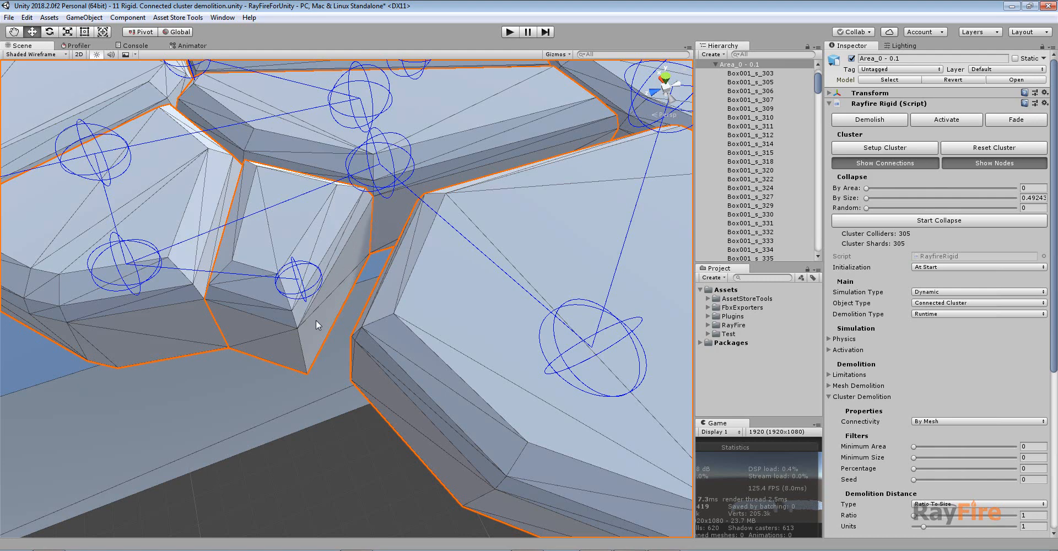
{"action": "right_click_drag", "start_coordinate": [316, 320], "coordinate": [464, 304]}
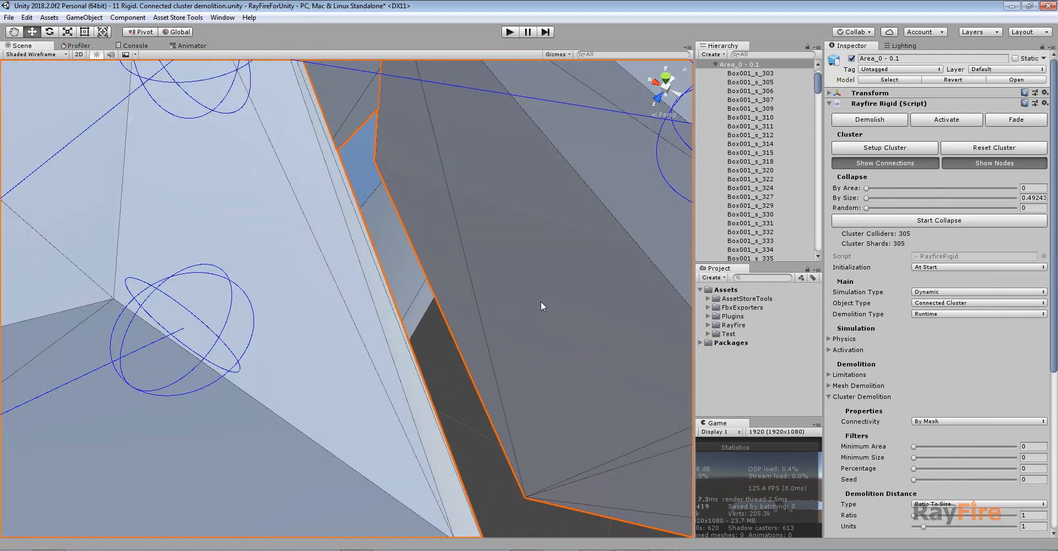
{"action": "right_click_drag", "start_coordinate": [540, 306], "coordinate": [425, 274]}
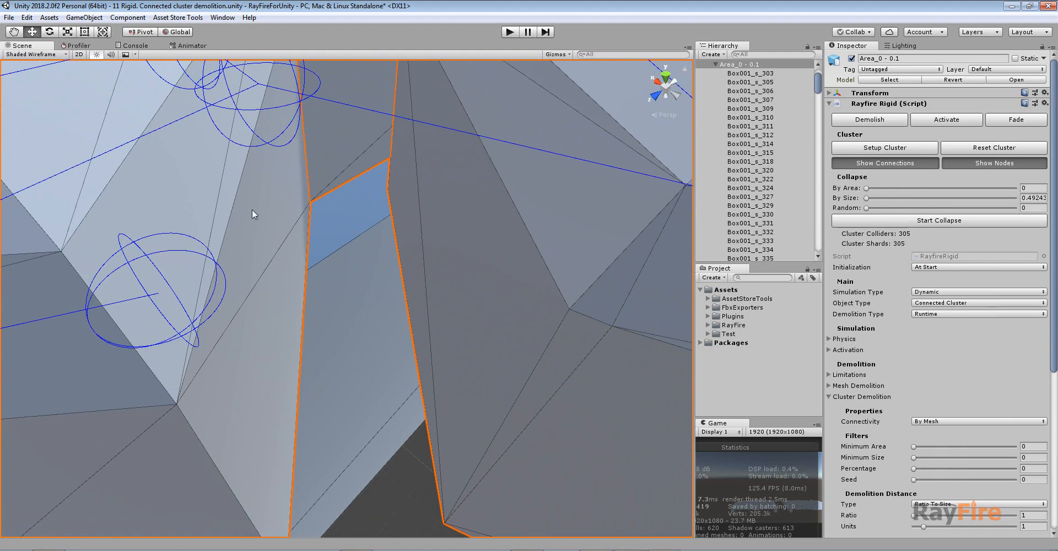
{"action": "right_click_drag", "start_coordinate": [404, 172], "coordinate": [368, 144]}
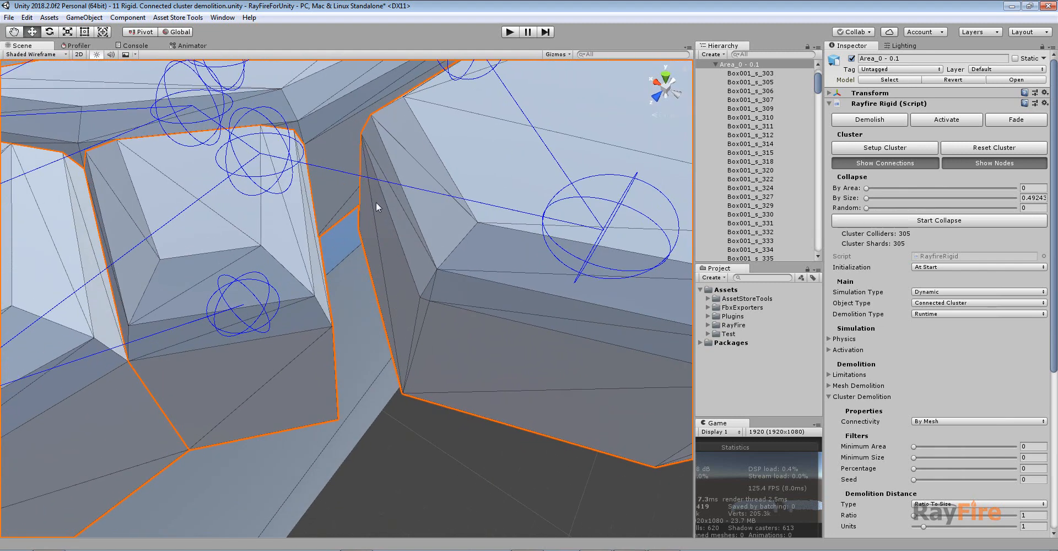
{"action": "scroll", "coordinate": [377, 249], "scroll_direction": "up", "scroll_amount": 6}
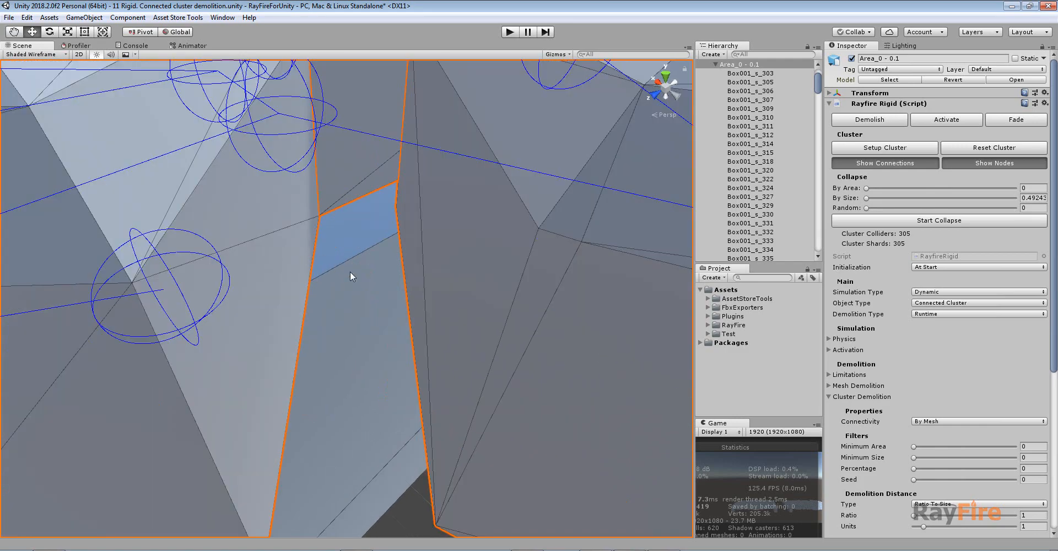
{"action": "scroll", "coordinate": [350, 276], "scroll_direction": "down", "scroll_amount": 10}
{"action": "scroll", "coordinate": [347, 281], "scroll_direction": "up", "scroll_amount": 3}
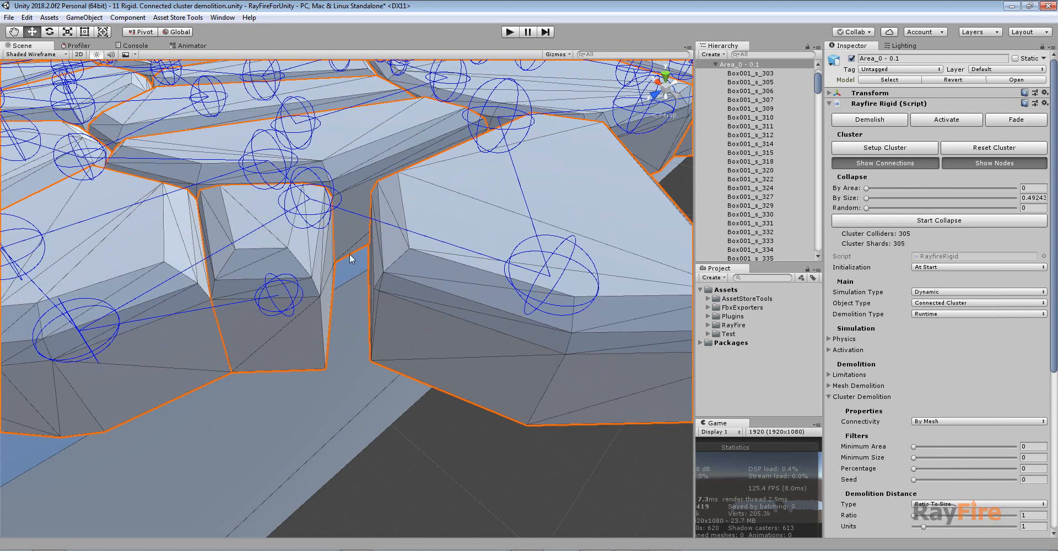
- Select and frame the moved edge fragment, and return the scene display to Shaded mode
{"action": "left_click", "coordinate": [362, 270]}
{"action": "key", "text": "f"}
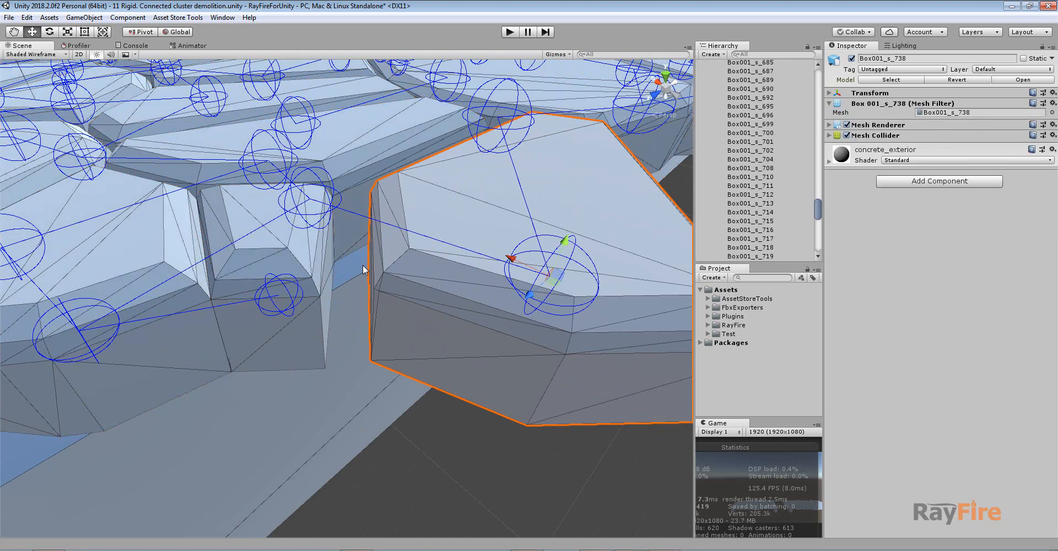
{"action": "scroll", "coordinate": [363, 265], "scroll_direction": "up", "scroll_amount": 4}
{"action": "scroll", "coordinate": [295, 373], "scroll_direction": "down", "scroll_amount": 6}
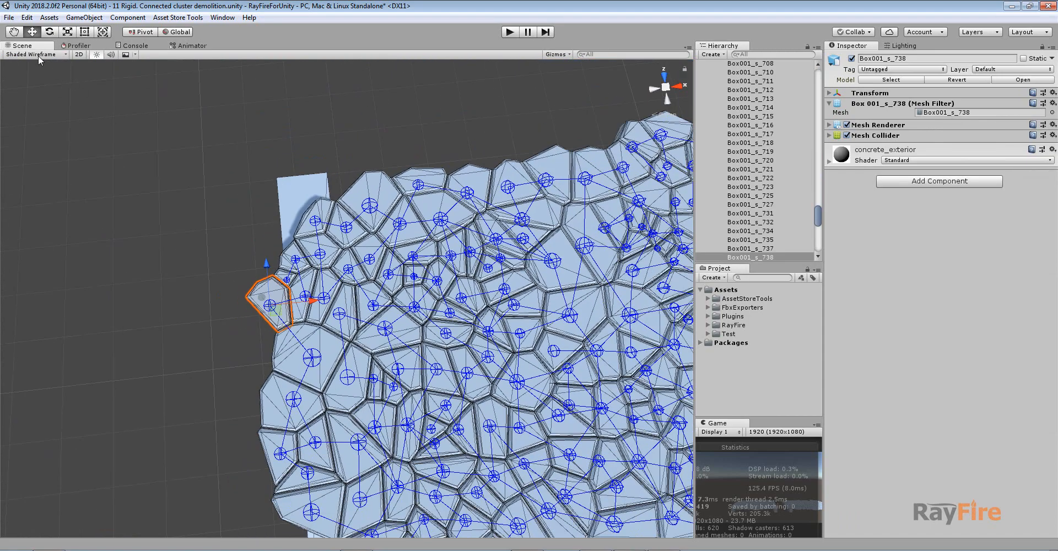
{"action": "left_click", "coordinate": [39, 55]}
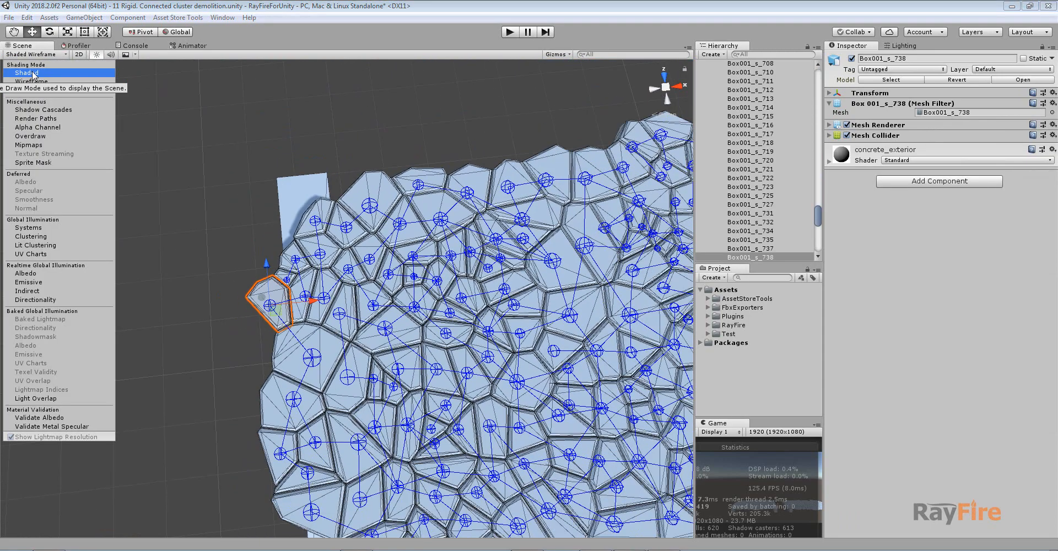
{"action": "left_click", "coordinate": [32, 73]}
- Select the whole cluster and examine its nodes and connections across the full slab
{"action": "middle_click_drag", "start_coordinate": [419, 262], "coordinate": [264, 193]}
{"action": "scroll", "coordinate": [265, 193], "scroll_direction": "down", "scroll_amount": 3}
{"action": "scroll", "coordinate": [317, 208], "scroll_direction": "up", "scroll_amount": 2}
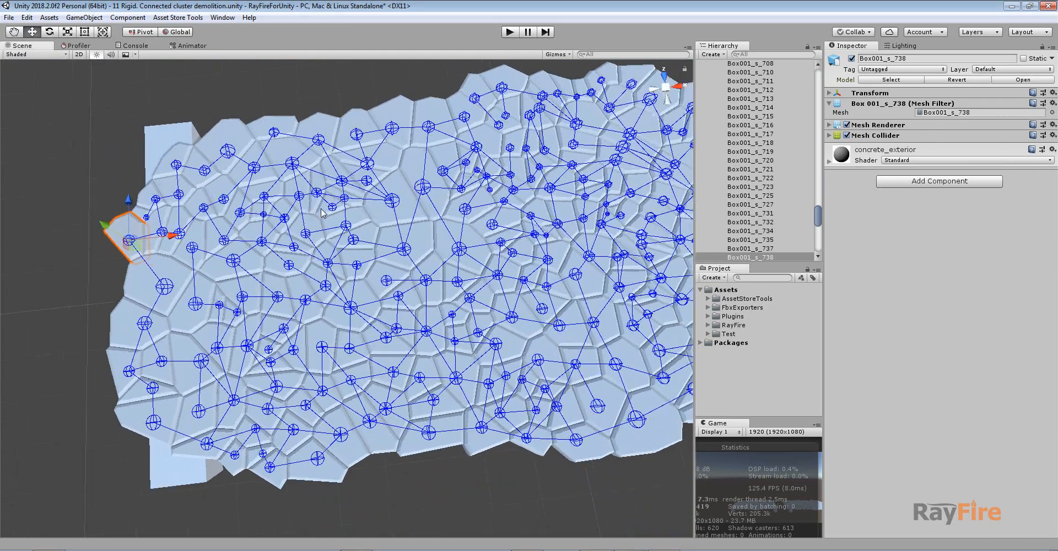
{"action": "scroll", "coordinate": [364, 219], "scroll_direction": "down", "scroll_amount": 2}
{"action": "middle_click_drag", "start_coordinate": [405, 221], "coordinate": [358, 235]}
{"action": "scroll", "coordinate": [359, 235], "scroll_direction": "up", "scroll_amount": 2}
{"action": "left_click", "coordinate": [414, 227]}
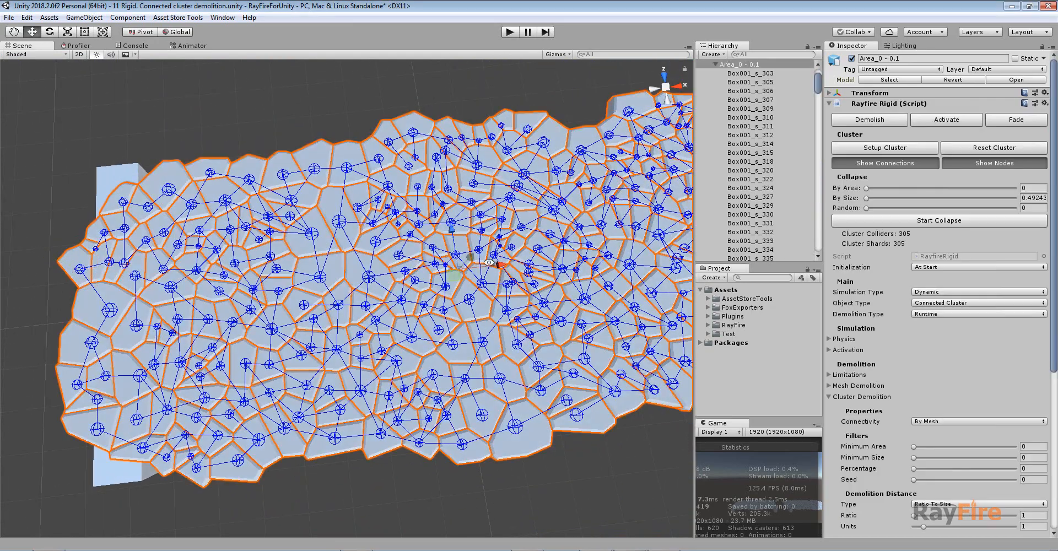
{"action": "left_click_drag", "start_coordinate": [486, 259], "coordinate": [508, 231], "text": "alt"}
{"action": "middle_click_drag", "start_coordinate": [391, 275], "coordinate": [301, 268]}
{"action": "scroll", "coordinate": [298, 276], "scroll_direction": "down", "scroll_amount": 2}
{"action": "middle_click_drag", "start_coordinate": [308, 305], "coordinate": [343, 302]}
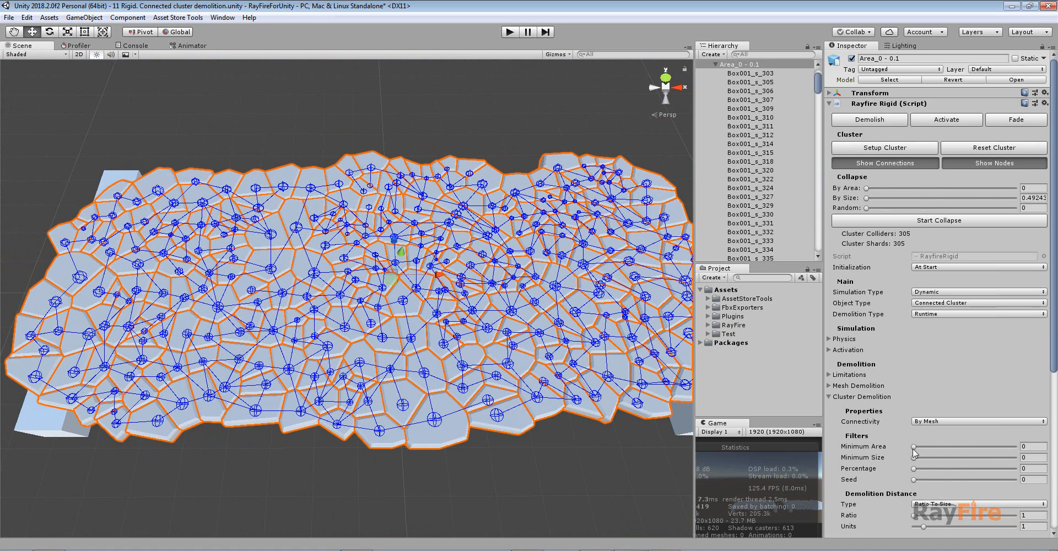
- Set the cluster's Minimum Area filter to 0.05 and set up the cluster again
{"action": "left_click_drag", "start_coordinate": [914, 449], "coordinate": [916, 448]}
{"action": "left_click_drag", "start_coordinate": [363, 209], "coordinate": [363, 233], "text": "alt"}
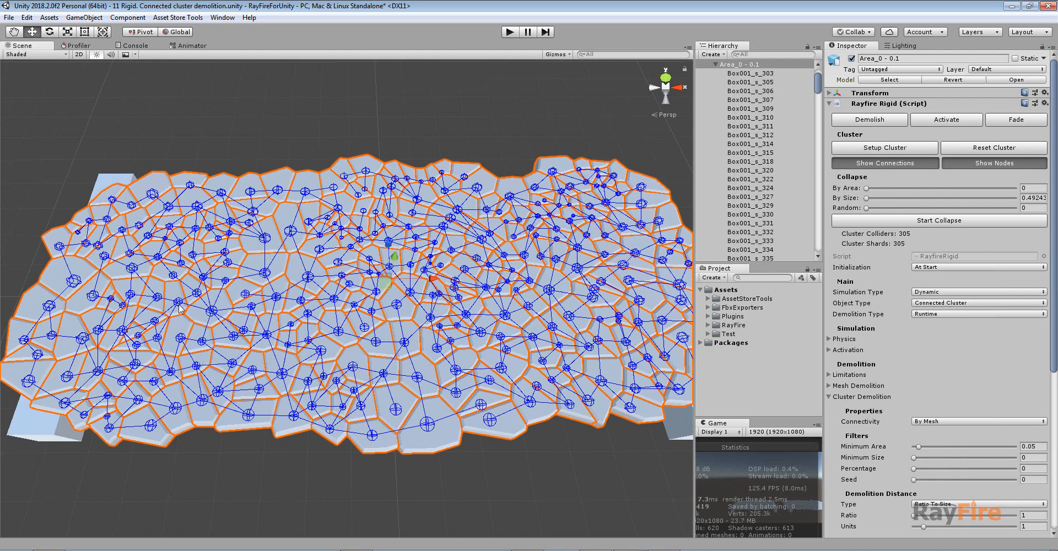
{"action": "left_click", "coordinate": [876, 149]}
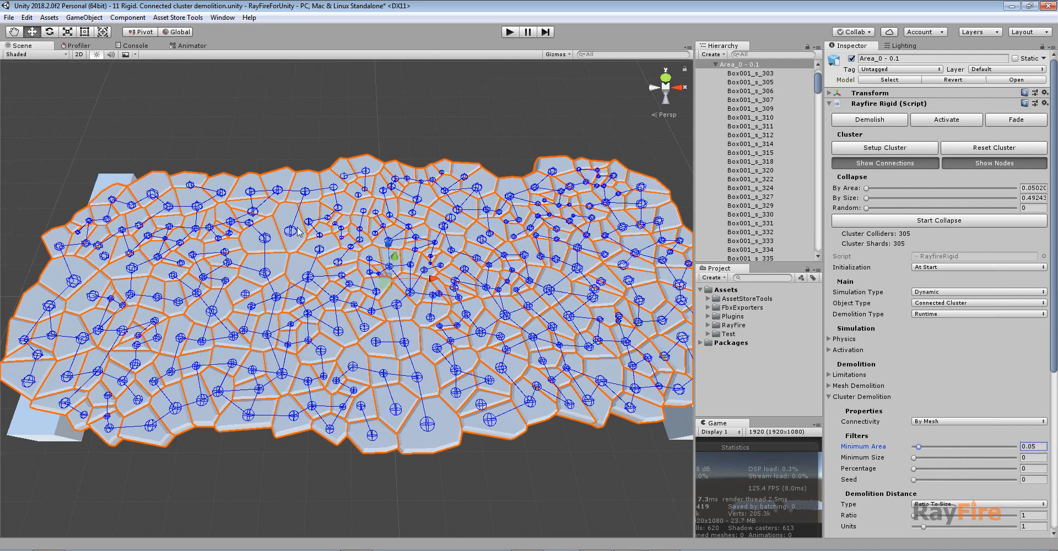
- Set the cluster's Minimum Area filter to 0.1 and set up the cluster again
{"action": "left_click_drag", "start_coordinate": [298, 232], "coordinate": [306, 235], "text": "alt"}
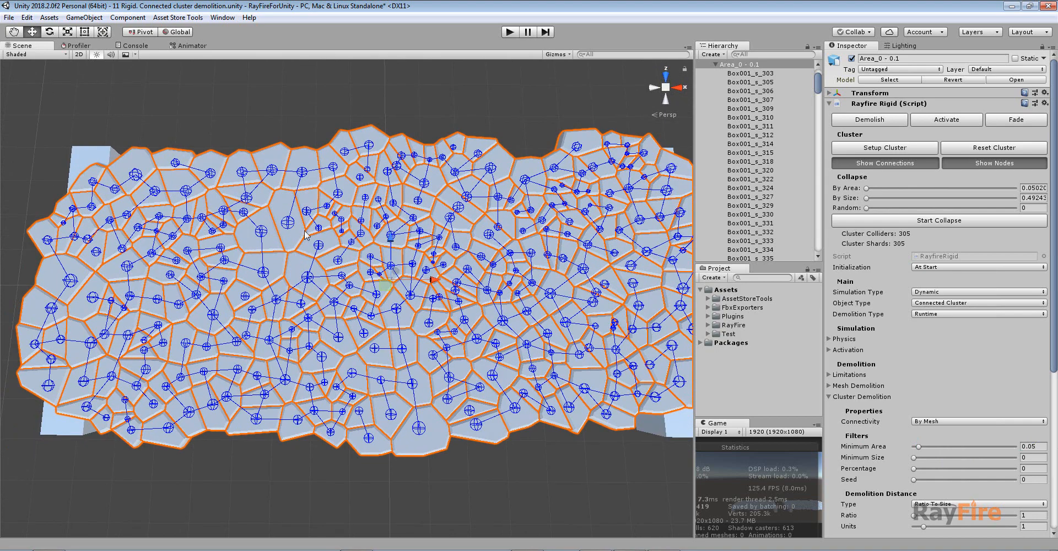
{"action": "left_click", "coordinate": [1032, 447]}
{"action": "type", "text": "0.1"}
{"action": "left_click", "coordinate": [884, 150]}
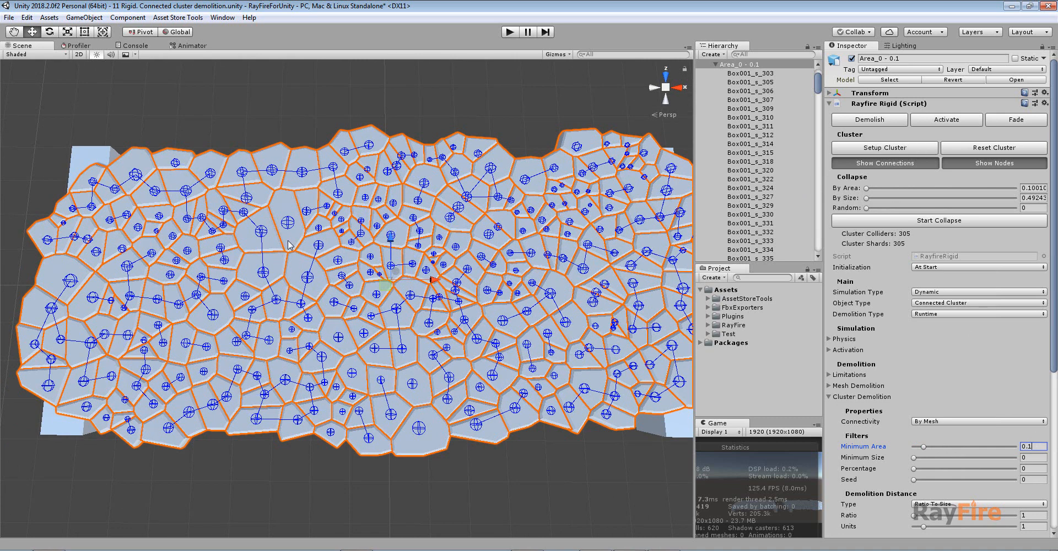
- Examine the connections across the full slab with the cluster's selection outline out of the way
{"action": "left_click_drag", "start_coordinate": [406, 278], "coordinate": [459, 247], "text": "alt"}
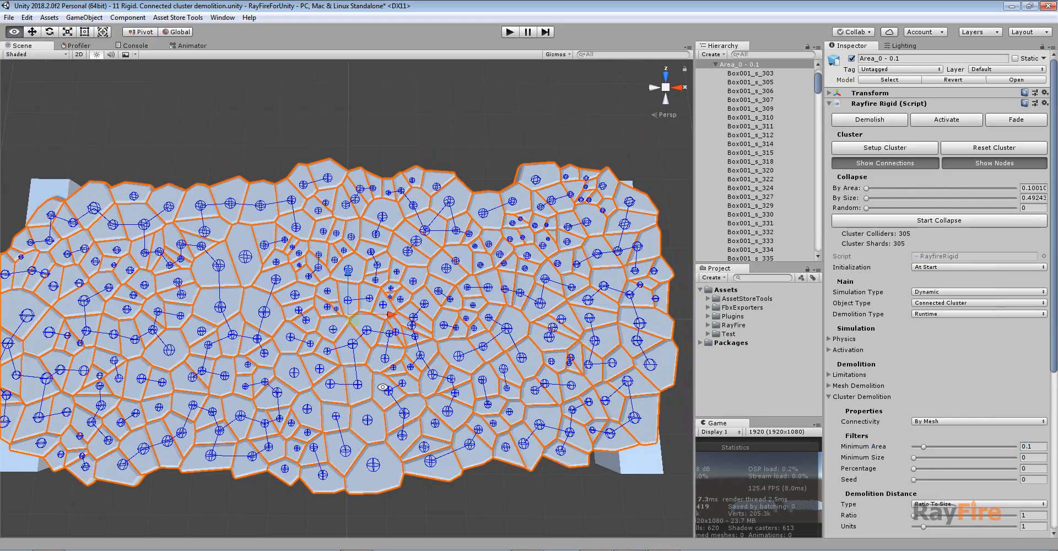
{"action": "left_click_drag", "start_coordinate": [382, 387], "coordinate": [393, 264], "text": "alt"}
{"action": "left_click", "coordinate": [449, 285]}
{"action": "scroll", "coordinate": [449, 284], "scroll_direction": "up", "scroll_amount": 5}
{"action": "scroll", "coordinate": [338, 318], "scroll_direction": "down", "scroll_amount": 10}
{"action": "scroll", "coordinate": [290, 316], "scroll_direction": "down", "scroll_amount": 2}
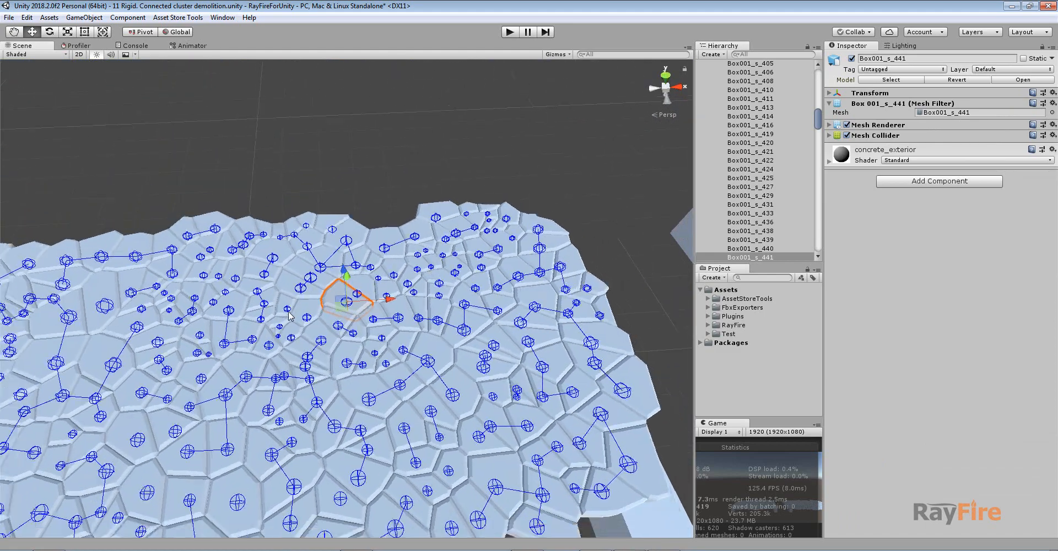
{"action": "scroll", "coordinate": [289, 315], "scroll_direction": "down", "scroll_amount": 3}
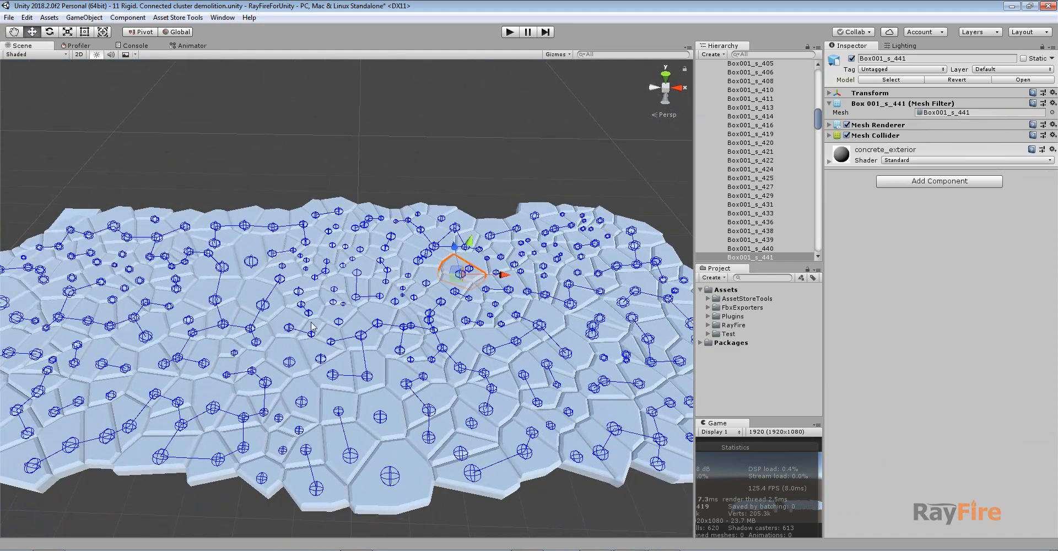
{"action": "left_click_drag", "start_coordinate": [312, 326], "coordinate": [323, 331], "text": "alt"}
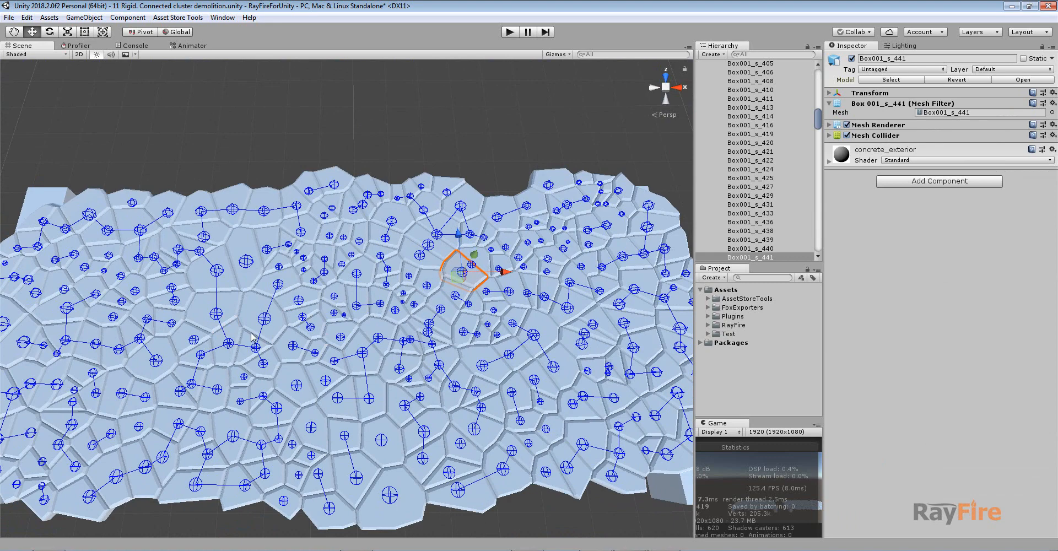
{"action": "scroll", "coordinate": [448, 297], "scroll_direction": "up", "scroll_amount": 1}
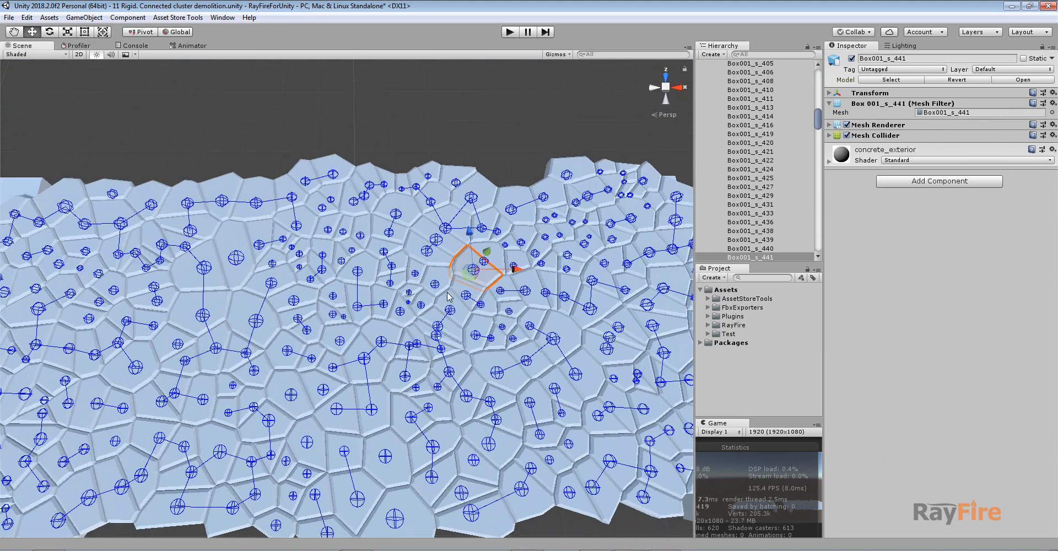
{"action": "scroll", "coordinate": [448, 296], "scroll_direction": "down", "scroll_amount": 1}
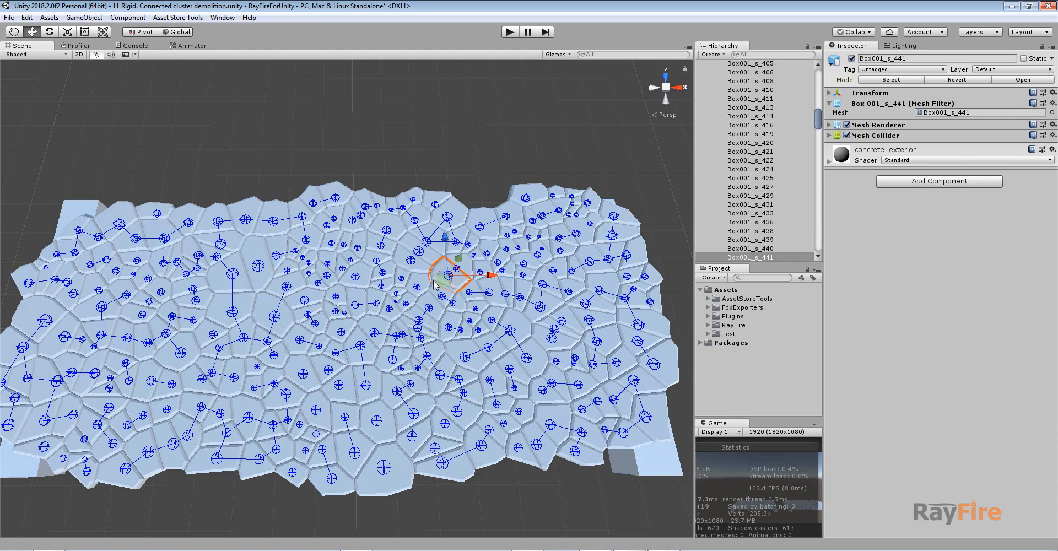
{"action": "middle_click_drag", "start_coordinate": [441, 285], "coordinate": [367, 247]}
{"action": "scroll", "coordinate": [309, 243], "scroll_direction": "up", "scroll_amount": 3}
{"action": "scroll", "coordinate": [353, 246], "scroll_direction": "down", "scroll_amount": 4}
{"action": "middle_click_drag", "start_coordinate": [251, 312], "coordinate": [353, 332]}
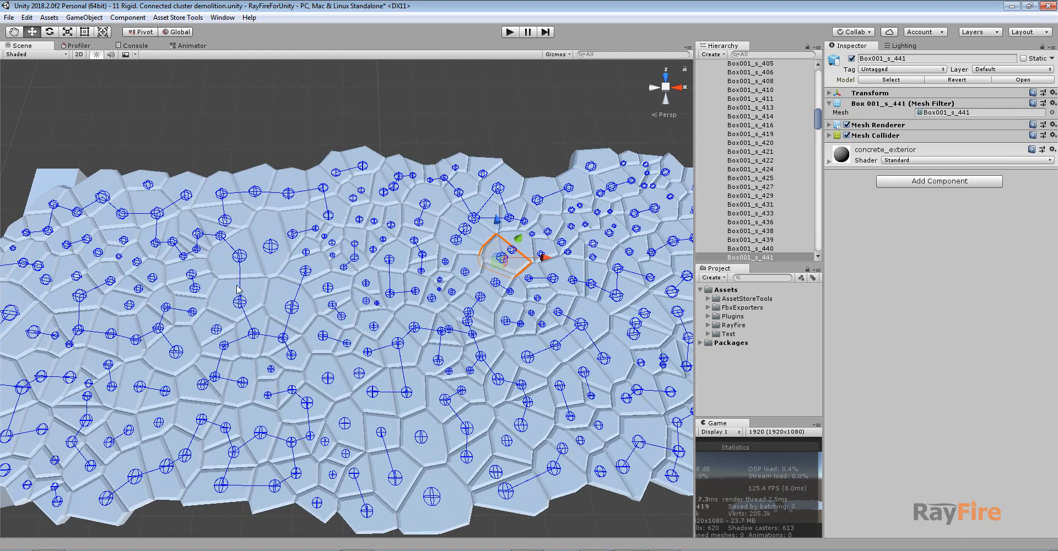
{"action": "scroll", "coordinate": [379, 420], "scroll_direction": "down", "scroll_amount": 3}
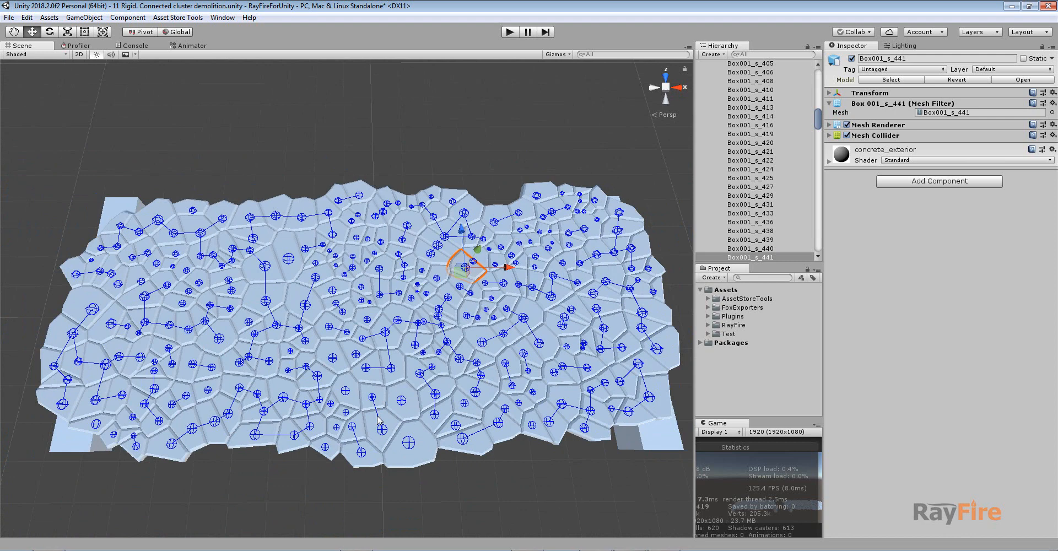
- Reselect the Area_0 - 0.1 cluster, set its Minimum Area filter to 0, and set up the cluster again
{"action": "left_click", "coordinate": [368, 167]}
{"action": "left_click", "coordinate": [405, 253]}
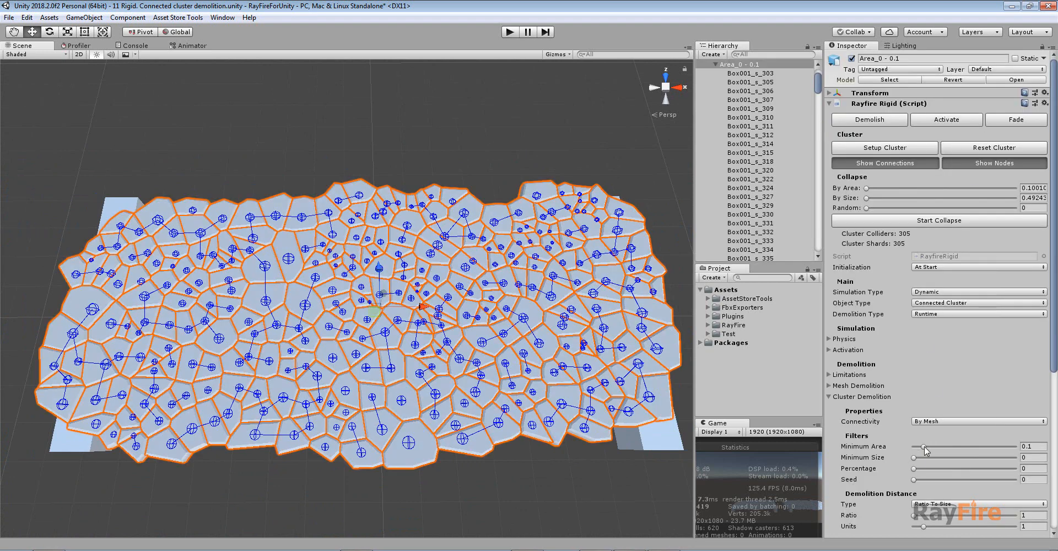
{"action": "left_click_drag", "start_coordinate": [924, 447], "coordinate": [908, 448]}
{"action": "left_click", "coordinate": [874, 149]}
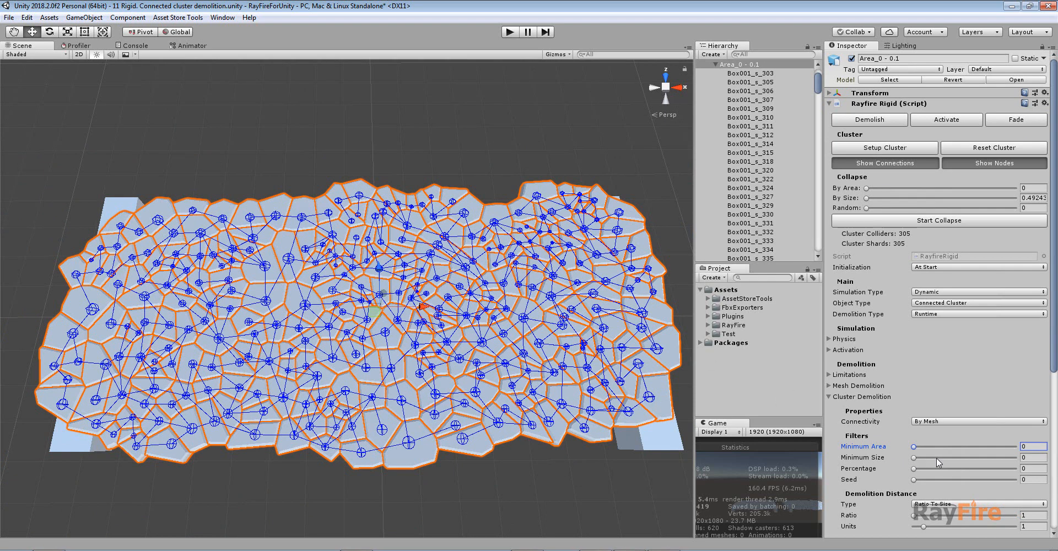
- Examine the unfiltered connections across the slab and between the differently sized fragments near its edge
{"action": "middle_click_drag", "start_coordinate": [262, 408], "coordinate": [312, 382]}
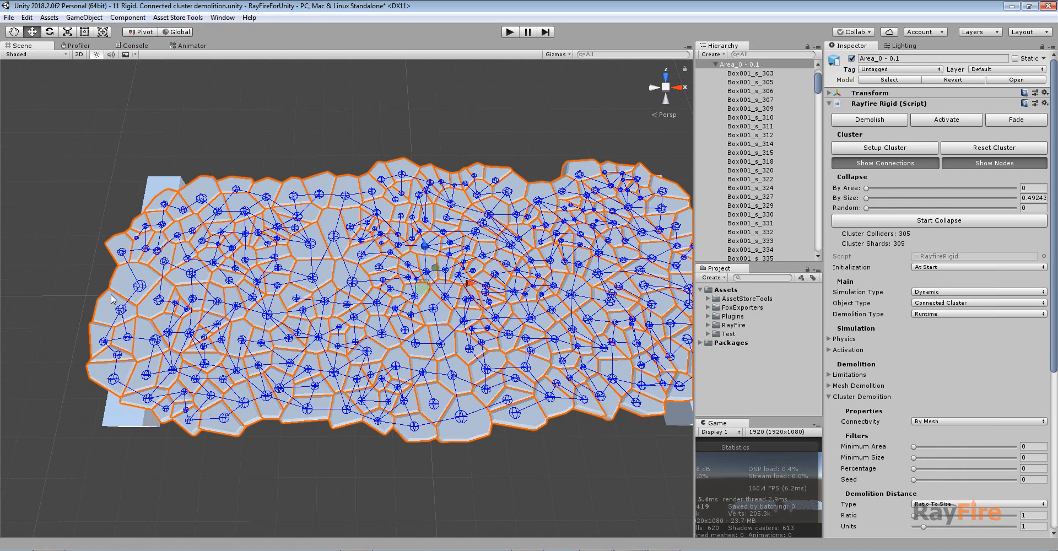
{"action": "middle_click_drag", "start_coordinate": [312, 242], "coordinate": [285, 283]}
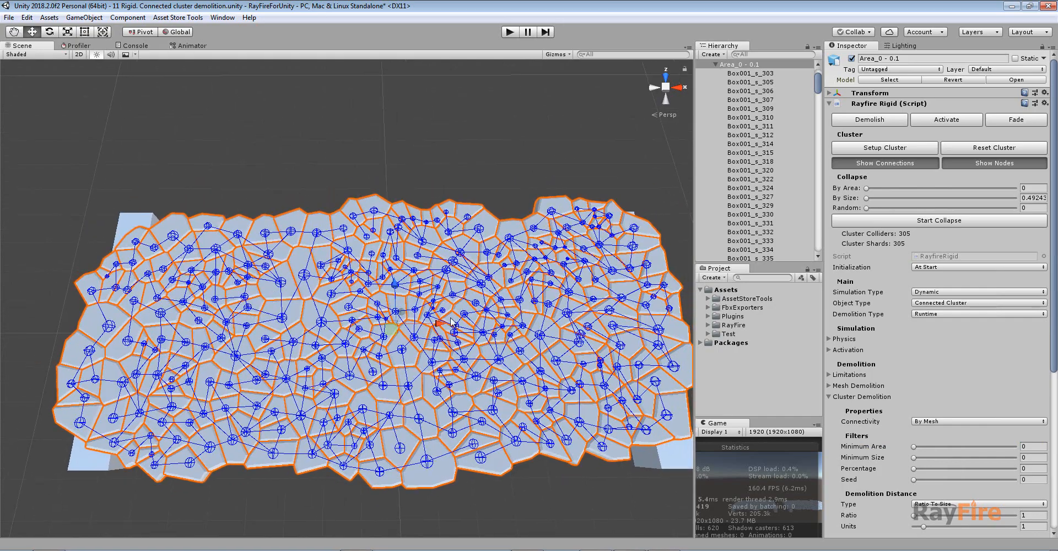
{"action": "middle_click_drag", "start_coordinate": [451, 317], "coordinate": [398, 333]}
{"action": "middle_click_drag", "start_coordinate": [557, 292], "coordinate": [478, 322]}
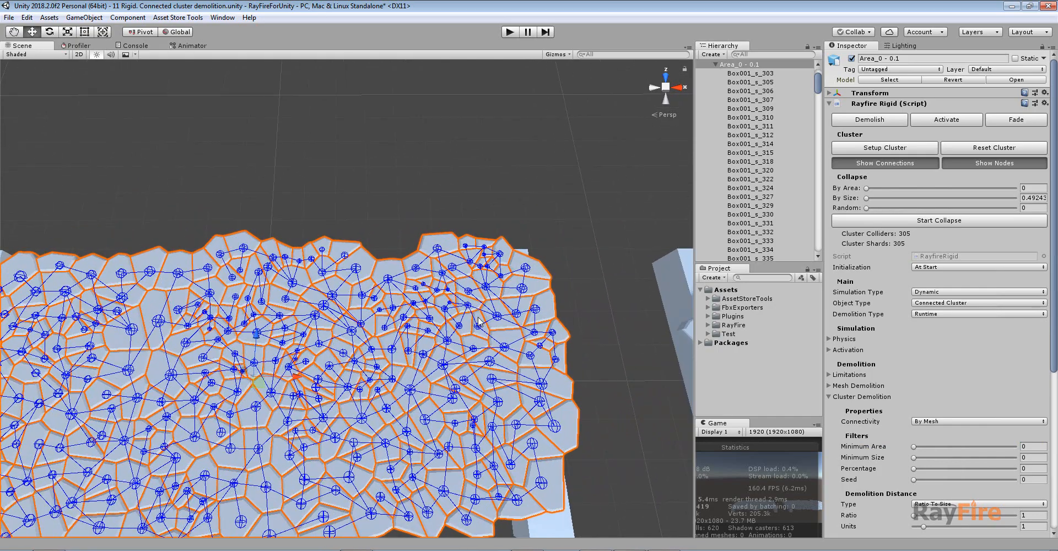
{"action": "scroll", "coordinate": [478, 322], "scroll_direction": "up", "scroll_amount": 1}
{"action": "scroll", "coordinate": [533, 373], "scroll_direction": "up", "scroll_amount": 2}
{"action": "middle_click_drag", "start_coordinate": [650, 455], "coordinate": [471, 373]}
{"action": "scroll", "coordinate": [471, 375], "scroll_direction": "up", "scroll_amount": 2}
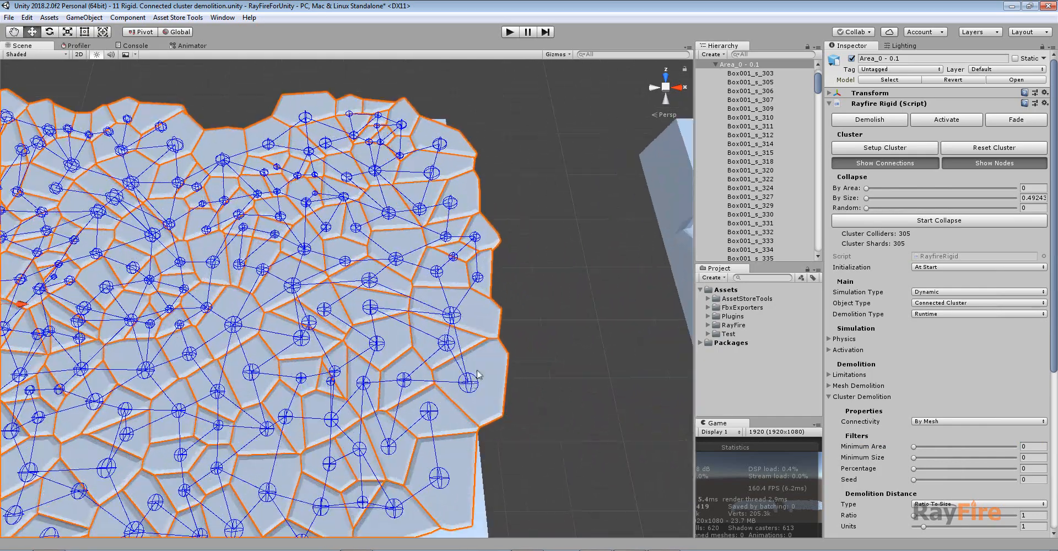
{"action": "scroll", "coordinate": [453, 263], "scroll_direction": "up", "scroll_amount": 2}
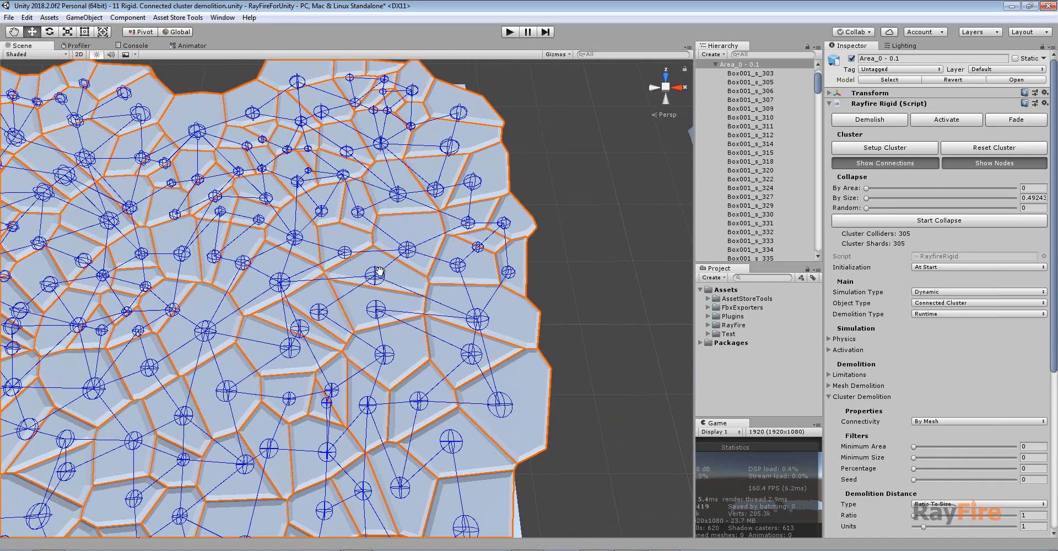
{"action": "scroll", "coordinate": [475, 286], "scroll_direction": "up", "scroll_amount": 3}
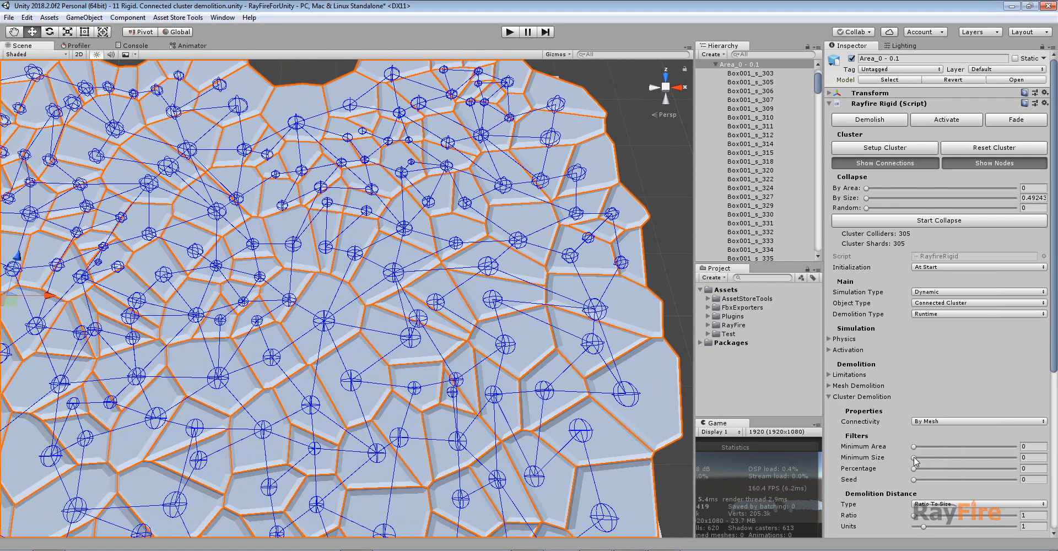
- Collapse the Area_0 - 0.1 fragment list, then select and frame the Size_0 - 1.25 cluster
{"action": "left_click", "coordinate": [914, 458]}
{"action": "left_click", "coordinate": [715, 64]}
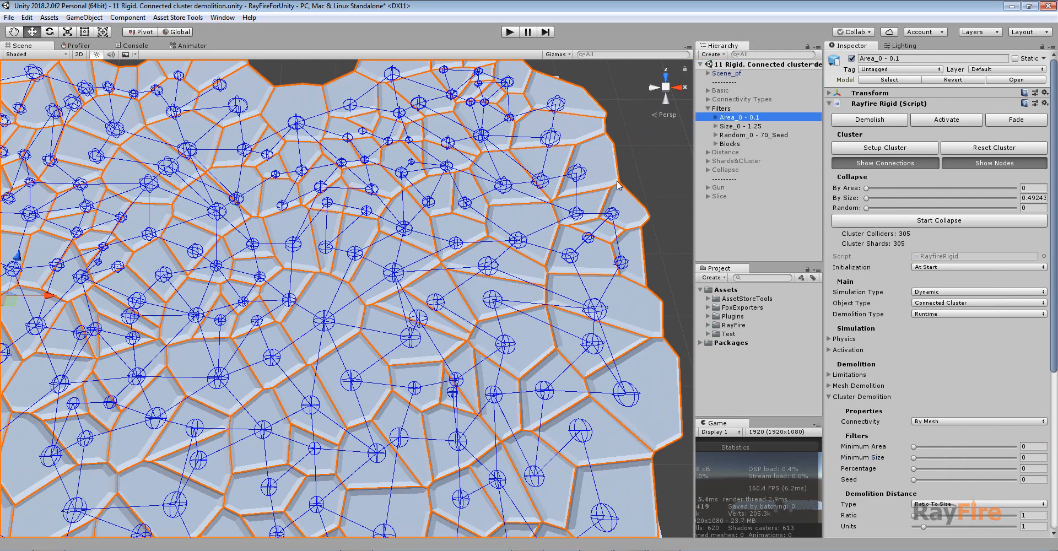
{"action": "scroll", "coordinate": [620, 186], "scroll_direction": "down", "scroll_amount": 3}
{"action": "left_click", "coordinate": [740, 127]}
{"action": "key", "text": "f"}
{"action": "scroll", "coordinate": [322, 294], "scroll_direction": "up", "scroll_amount": 4}
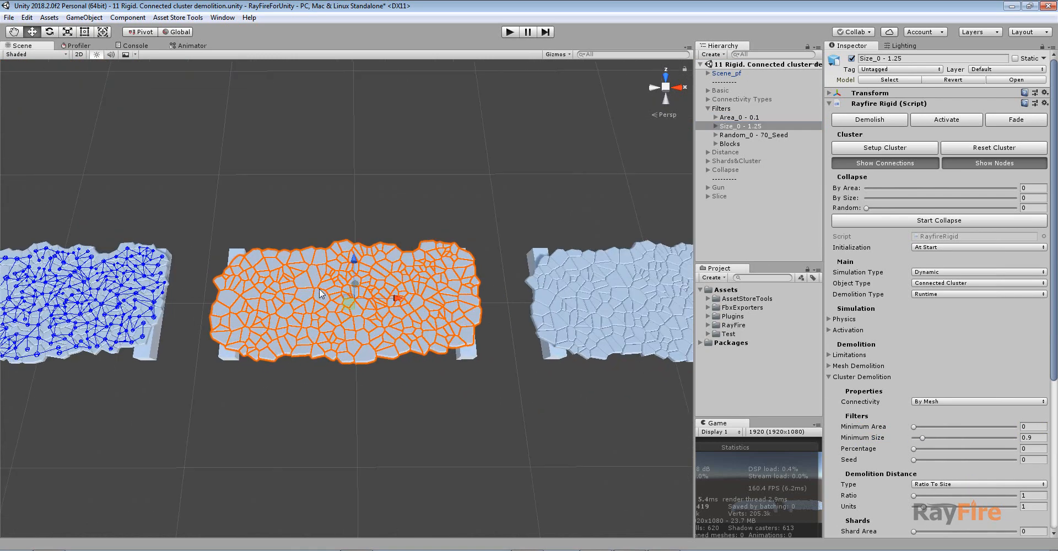
{"action": "scroll", "coordinate": [322, 295], "scroll_direction": "up", "scroll_amount": 5}
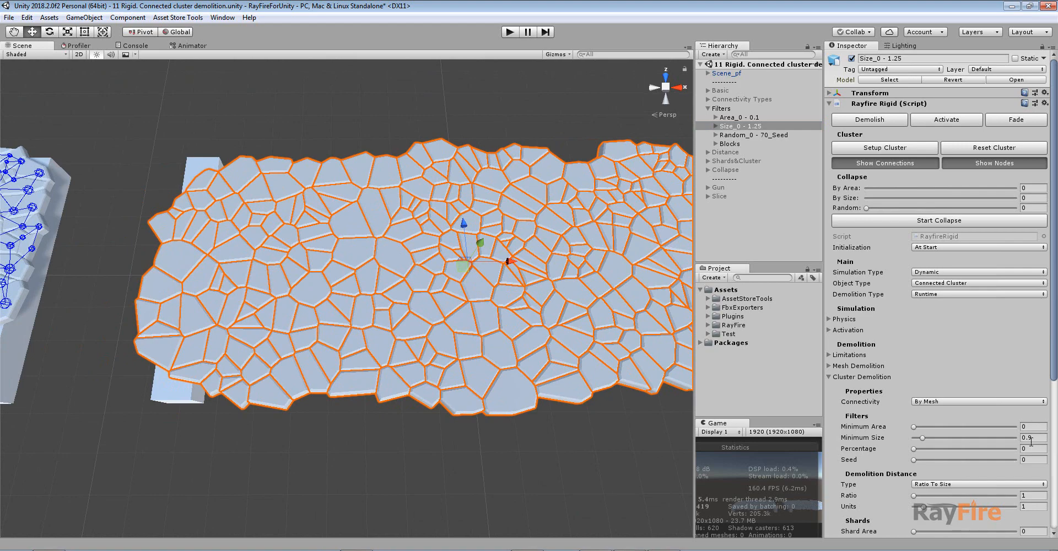
- Set the Size_0 - 1.25 cluster's Minimum Size filter to 0 and set up the cluster
{"action": "left_click", "coordinate": [1035, 437]}
{"action": "type", "text": "0"}
{"action": "left_click", "coordinate": [868, 145]}
{"action": "middle_click_drag", "start_coordinate": [455, 219], "coordinate": [430, 227]}
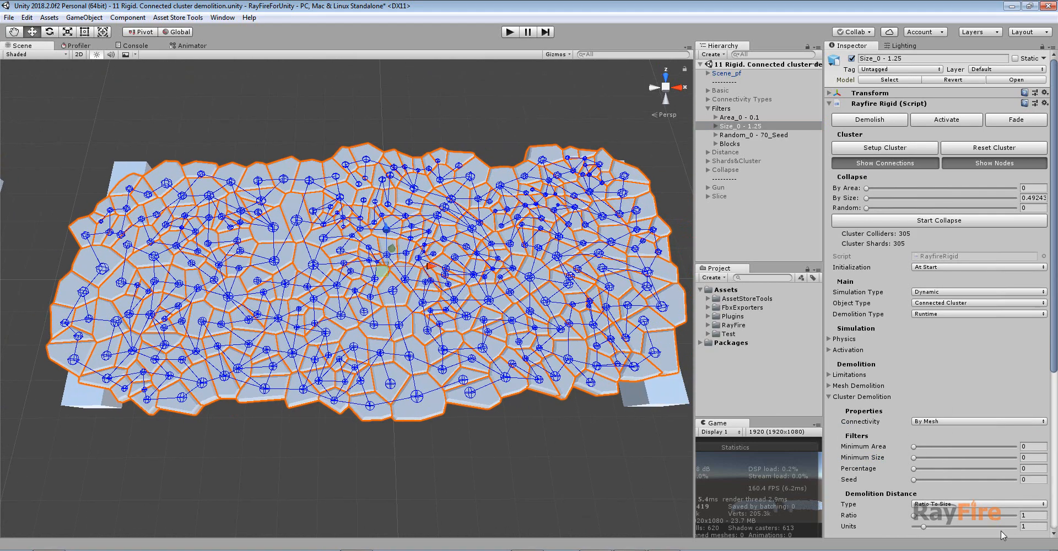
- Set the Minimum Size filter to 0.5, set up the cluster again, and inspect the smallest fragments near the slab's centre
{"action": "left_click", "coordinate": [915, 458]}
{"action": "key", "text": "shift+End"}
{"action": "left_click", "coordinate": [884, 148]}
{"action": "scroll", "coordinate": [361, 237], "scroll_direction": "up", "scroll_amount": 4}
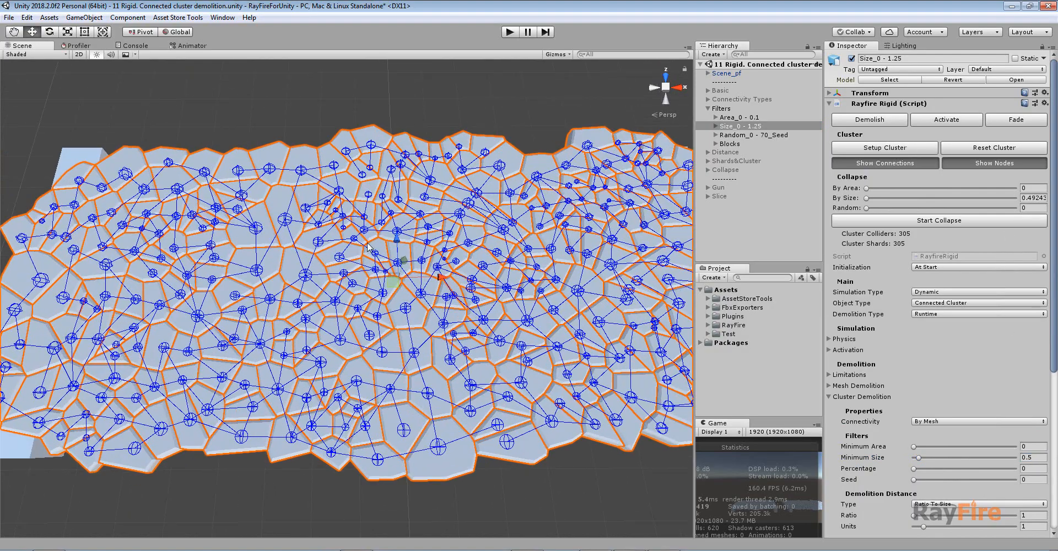
{"action": "scroll", "coordinate": [367, 246], "scroll_direction": "up", "scroll_amount": 10}
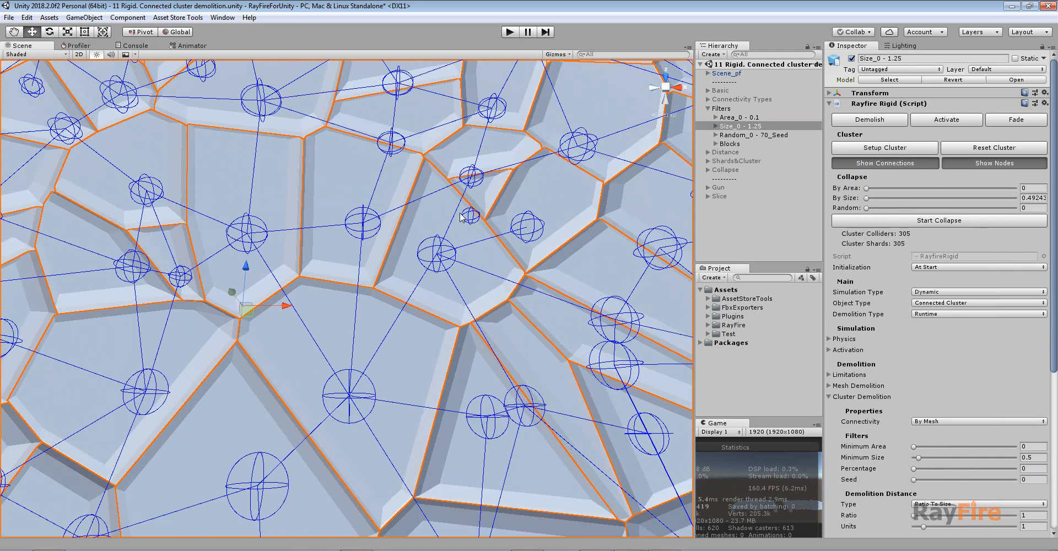
{"action": "scroll", "coordinate": [465, 218], "scroll_direction": "up", "scroll_amount": 5}
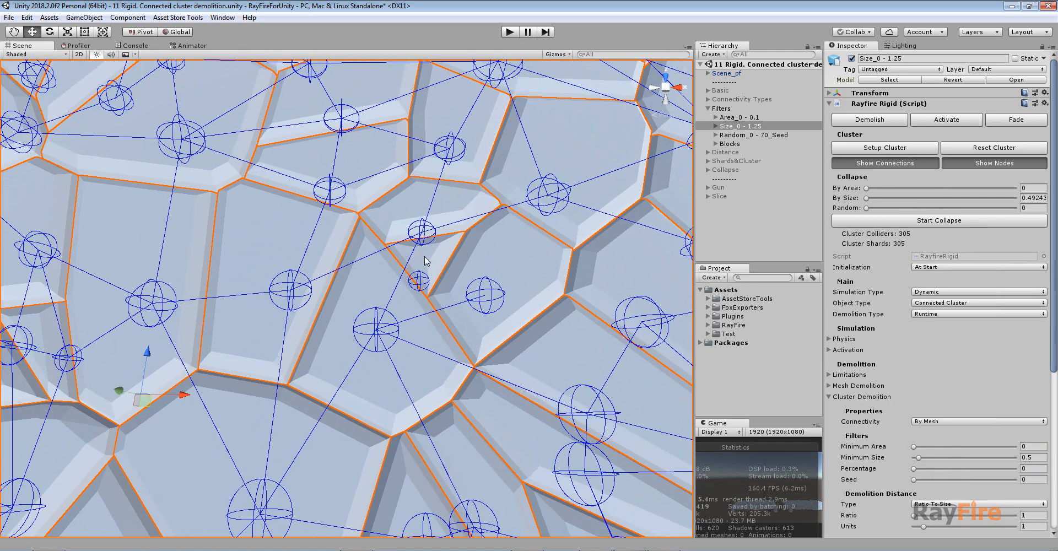
- Rerun the cluster setup with a lowered Minimum Size, and set the Minimum Size filter to 1
{"action": "left_click_drag", "start_coordinate": [920, 458], "coordinate": [895, 462]}
{"action": "left_click", "coordinate": [896, 149]}
{"action": "scroll", "coordinate": [435, 262], "scroll_direction": "down", "scroll_amount": 2}
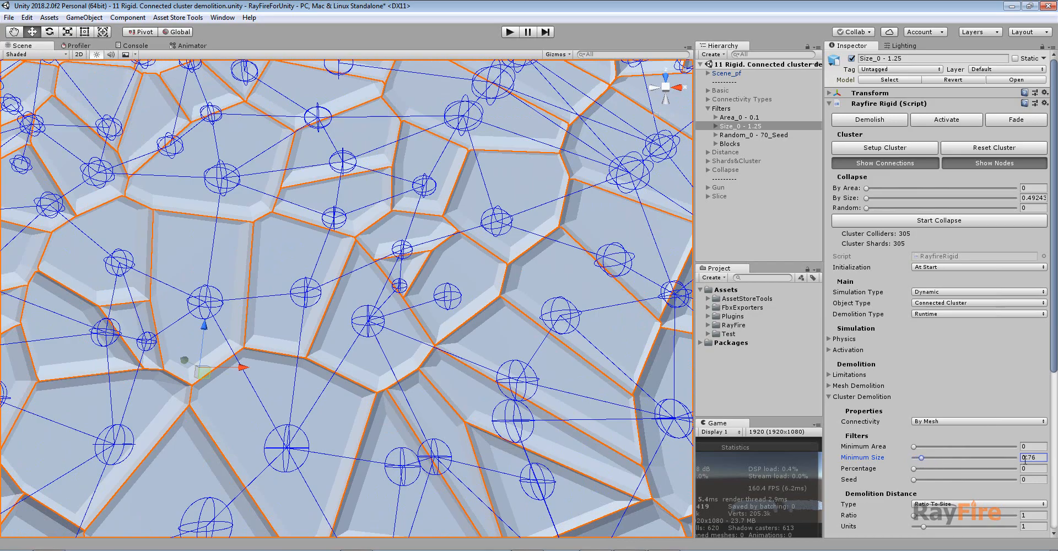
{"action": "type", "text": "1"}
{"action": "key", "text": "Return"}
{"action": "scroll", "coordinate": [461, 312], "scroll_direction": "down", "scroll_amount": 3}
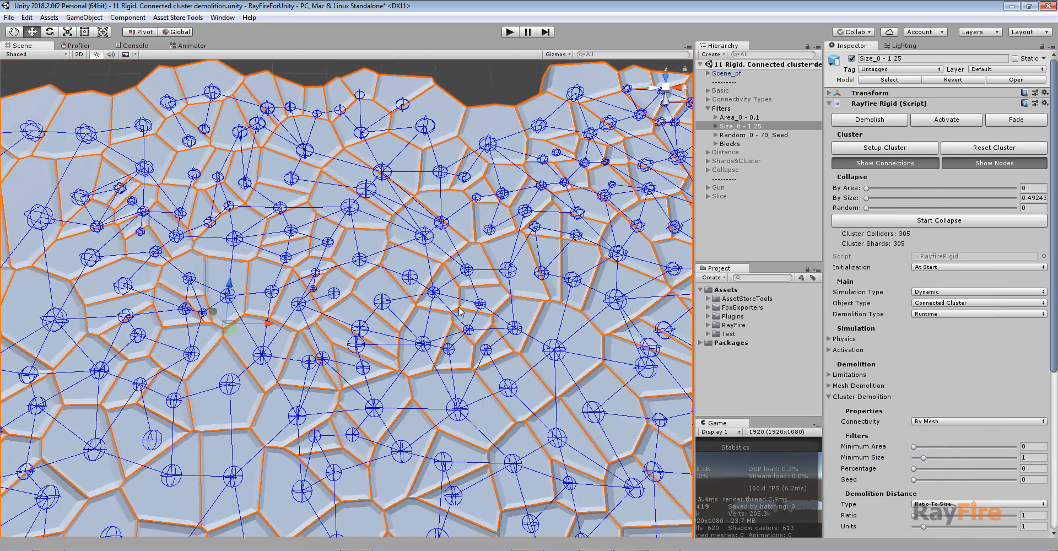
{"action": "scroll", "coordinate": [461, 312], "scroll_direction": "down", "scroll_amount": 5}
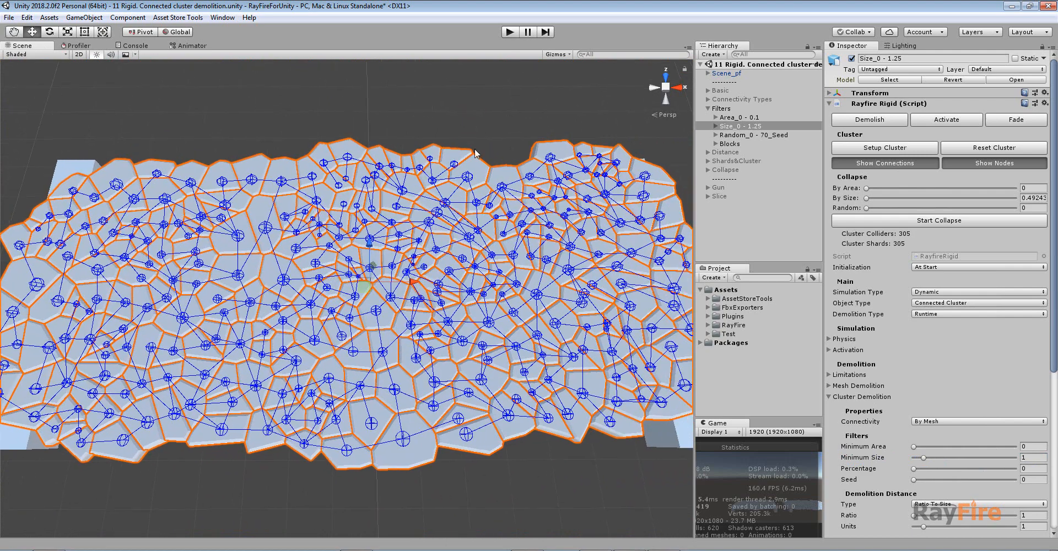
- Turn off the Selection Outline in the scene view's gizmo options
{"action": "left_click", "coordinate": [552, 55]}
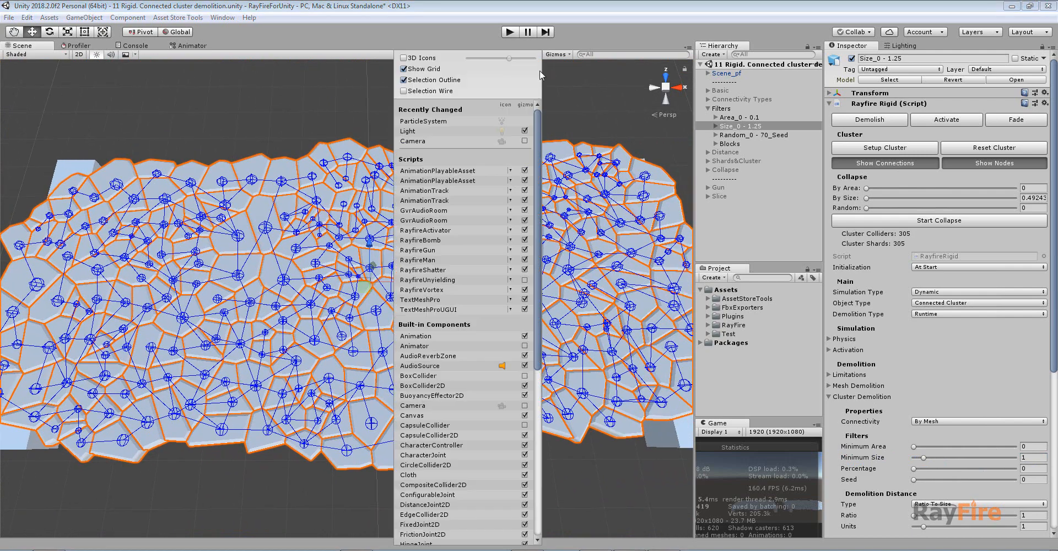
{"action": "left_click", "coordinate": [404, 81]}
{"action": "left_click", "coordinate": [565, 98]}
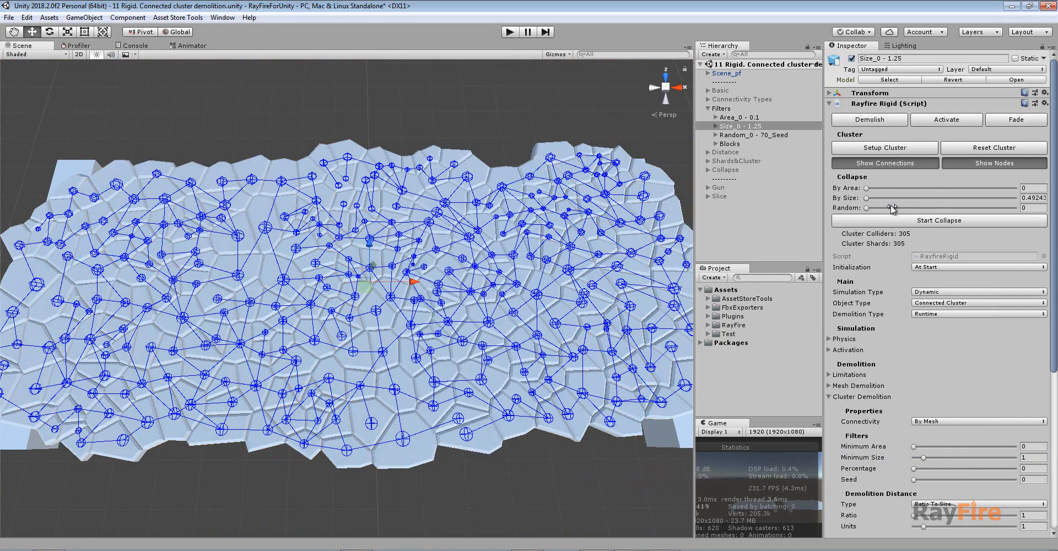
- Set up the Size_0 - 1.25 cluster with the new Minimum Size and examine the connections across the slab
{"action": "left_click", "coordinate": [862, 148]}
{"action": "middle_click_drag", "start_coordinate": [154, 310], "coordinate": [232, 293]}
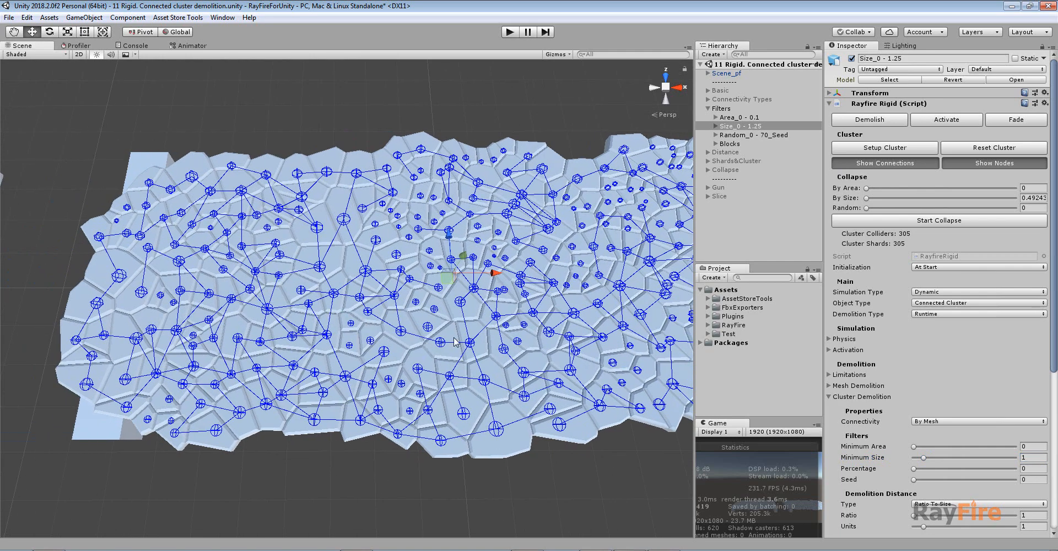
{"action": "middle_click_drag", "start_coordinate": [456, 342], "coordinate": [334, 325]}
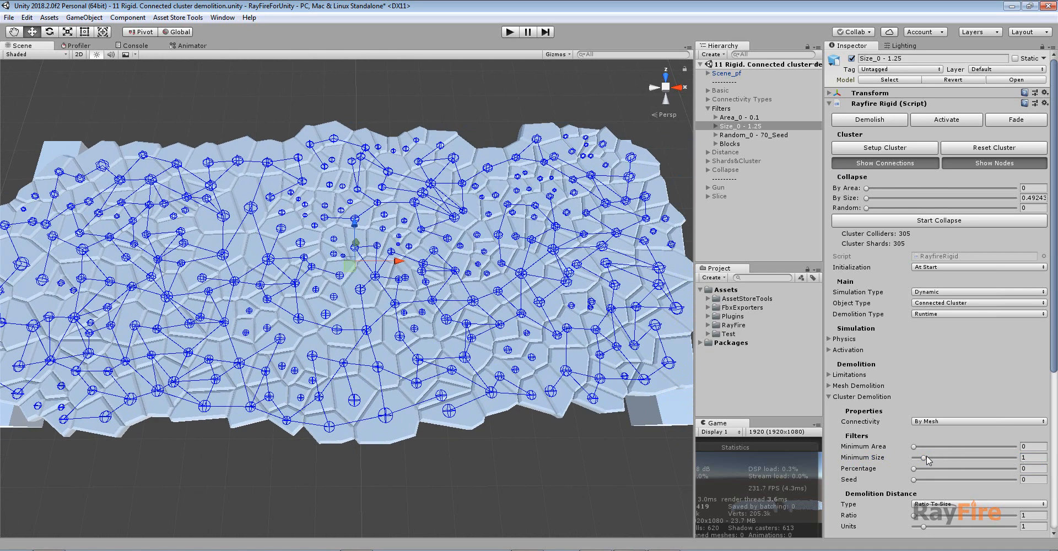
- Raise the Minimum Size filter to 1.82 and set up the cluster again
{"action": "left_click_drag", "start_coordinate": [927, 459], "coordinate": [935, 462]}
{"action": "left_click", "coordinate": [908, 164]}
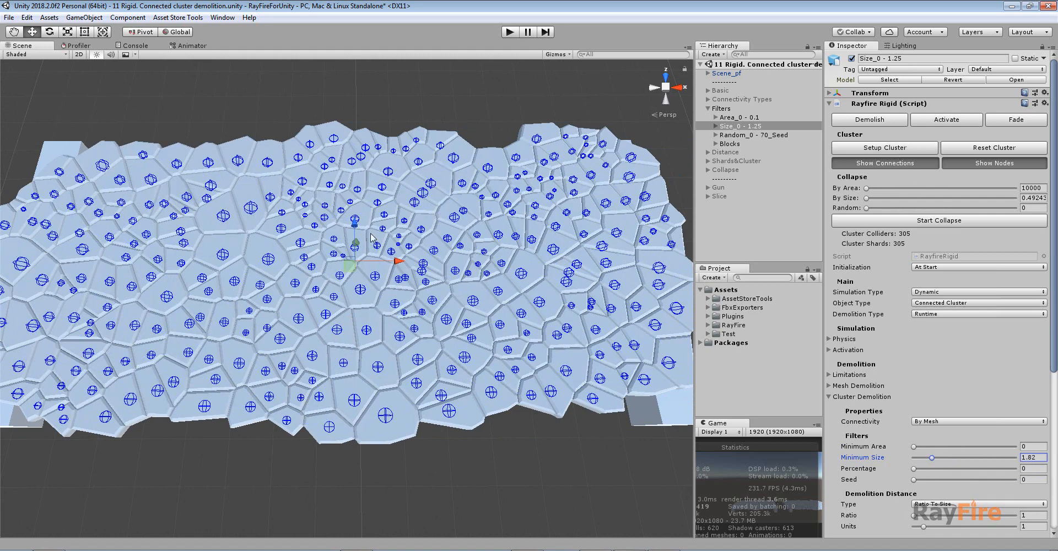
{"action": "middle_click_drag", "start_coordinate": [428, 320], "coordinate": [438, 328]}
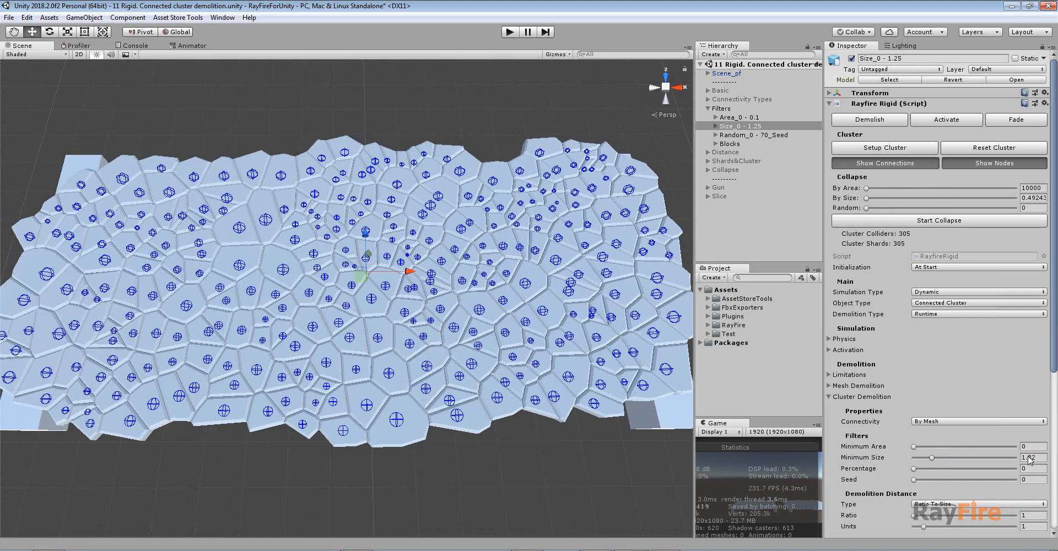
- Lower the Minimum Size filter to 0.95 and set up the cluster again
{"action": "left_click_drag", "start_coordinate": [933, 458], "coordinate": [927, 458]}
{"action": "left_click", "coordinate": [873, 148]}
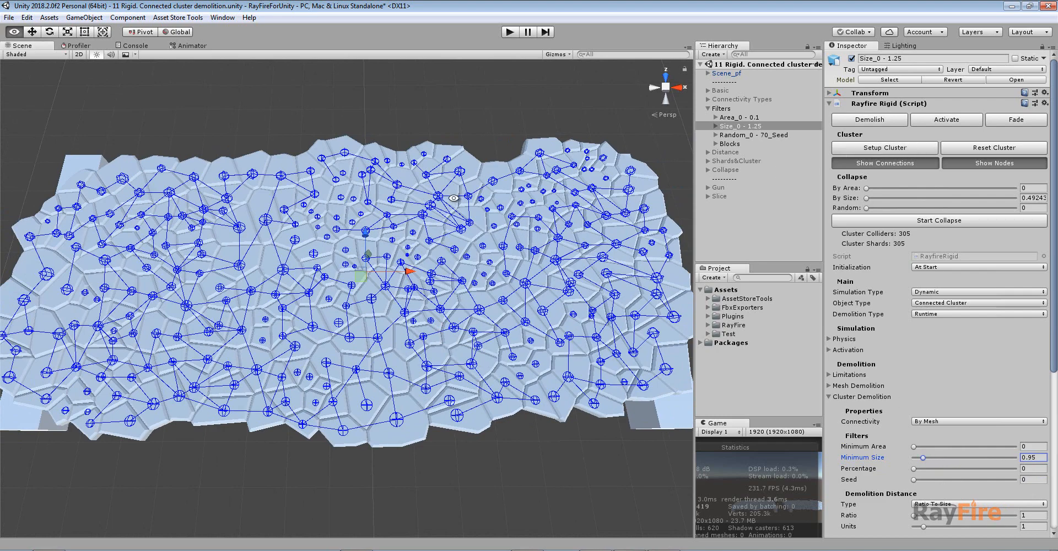
- Examine the connections around the smallest fragments of the Size_0 - 1.25 slab up close
{"action": "scroll", "coordinate": [378, 331], "scroll_direction": "down", "scroll_amount": 2}
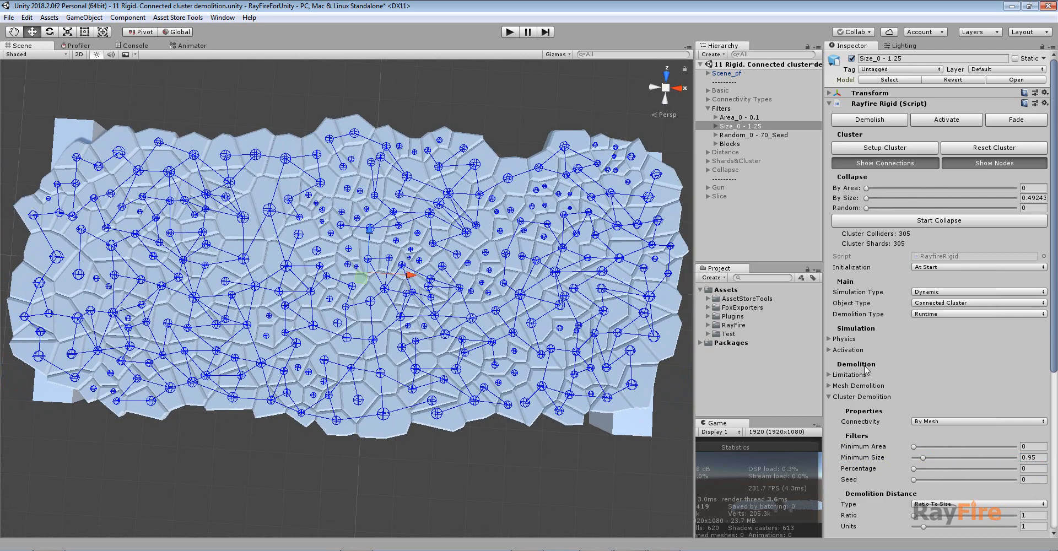
{"action": "scroll", "coordinate": [444, 250], "scroll_direction": "up", "scroll_amount": 10}
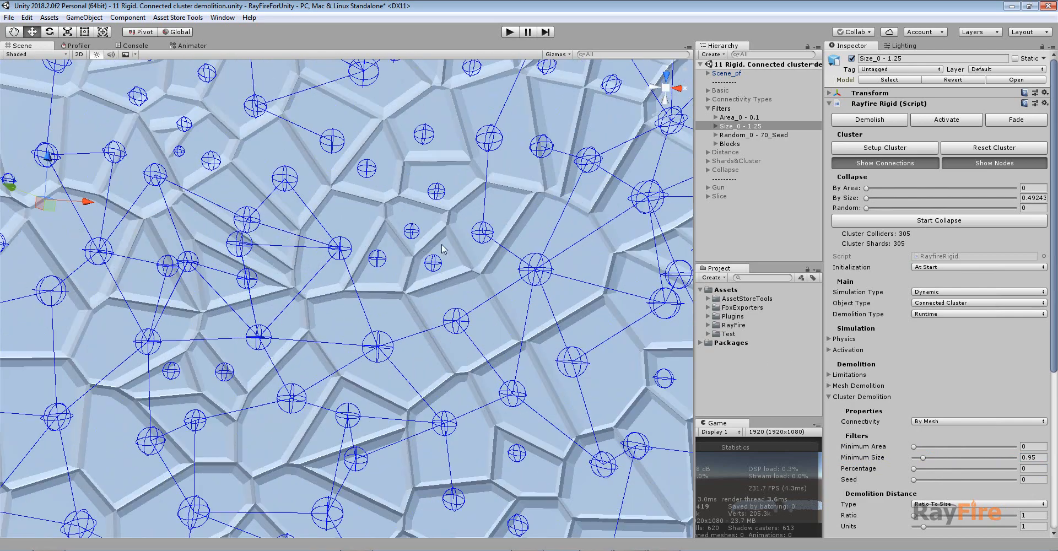
{"action": "middle_click_drag", "start_coordinate": [424, 223], "coordinate": [405, 259]}
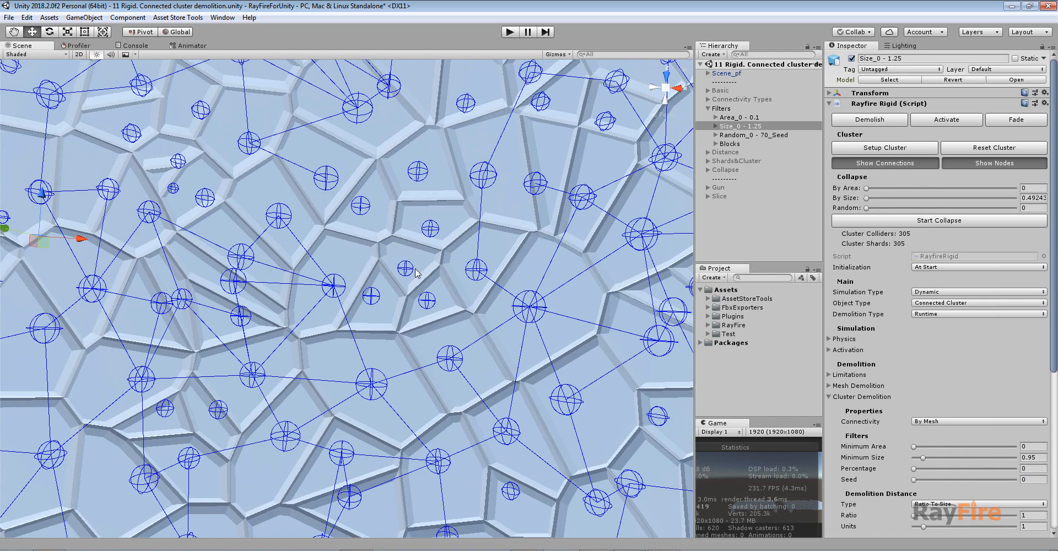
{"action": "scroll", "coordinate": [545, 227], "scroll_direction": "down", "scroll_amount": 5}
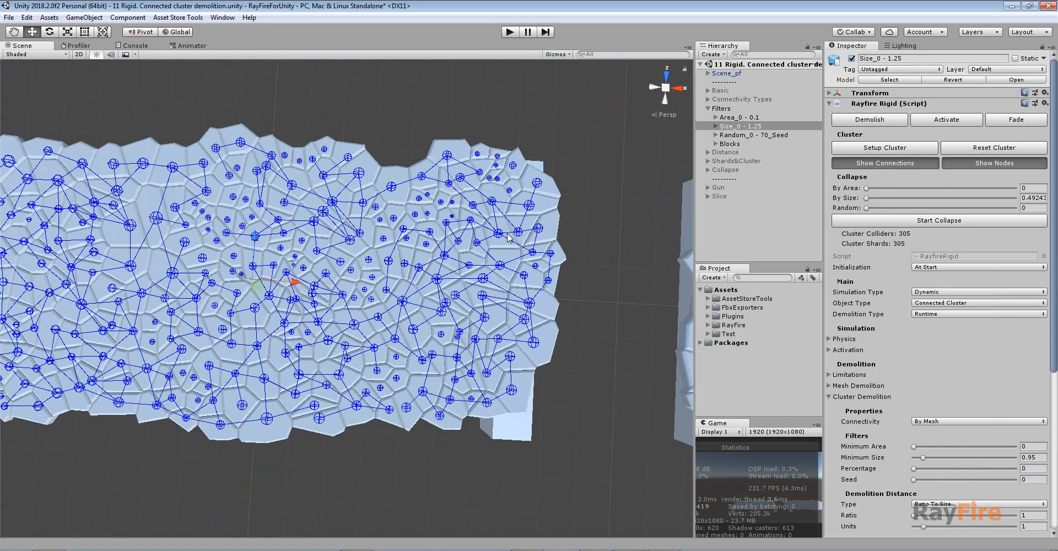
- Select the Random_0 - 70_Seed slab, set its Percentage filter to 0 and set up the cluster
{"action": "middle_click_drag", "start_coordinate": [556, 242], "coordinate": [319, 224]}
{"action": "left_click", "coordinate": [650, 296]}
{"action": "key", "text": "f"}
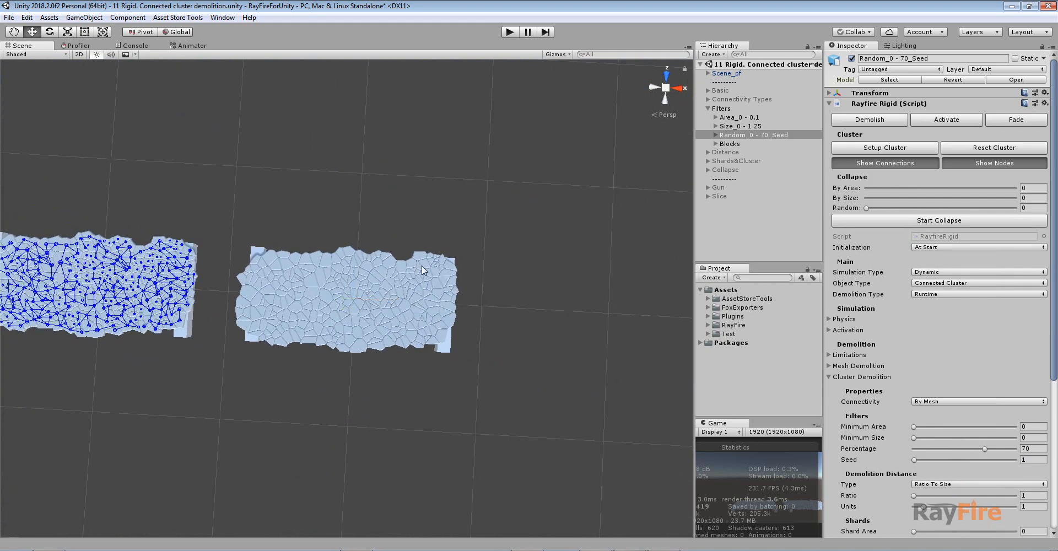
{"action": "scroll", "coordinate": [333, 330], "scroll_direction": "up", "scroll_amount": 6}
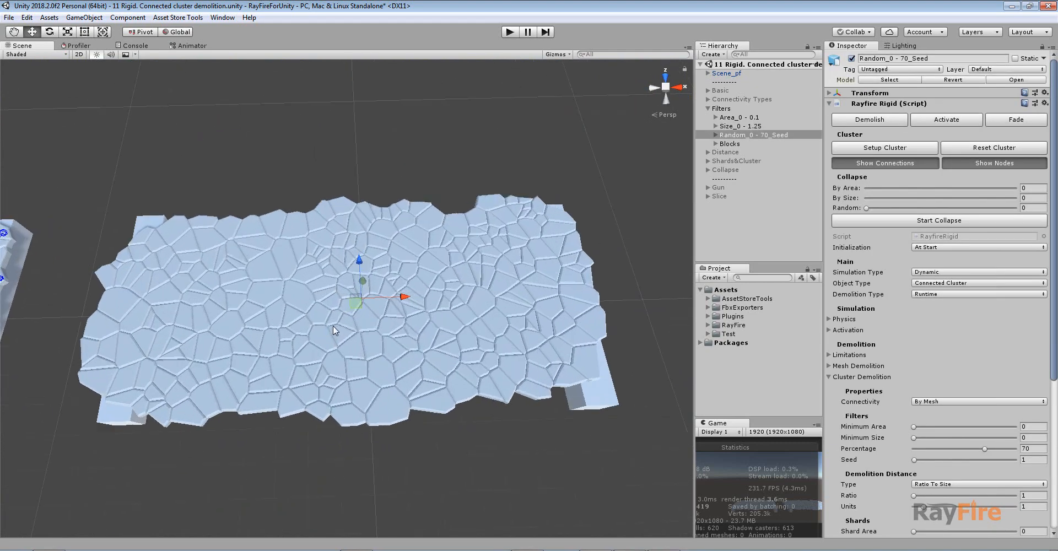
{"action": "left_click_drag", "start_coordinate": [370, 346], "coordinate": [356, 328], "text": "alt"}
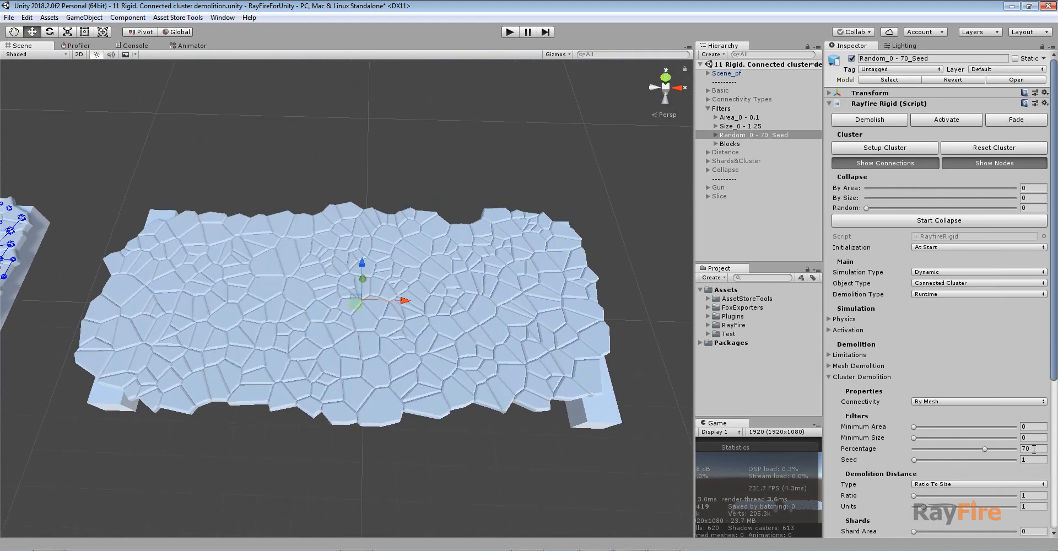
{"action": "left_click", "coordinate": [1032, 449]}
{"action": "type", "text": "0"}
{"action": "left_click", "coordinate": [870, 149]}
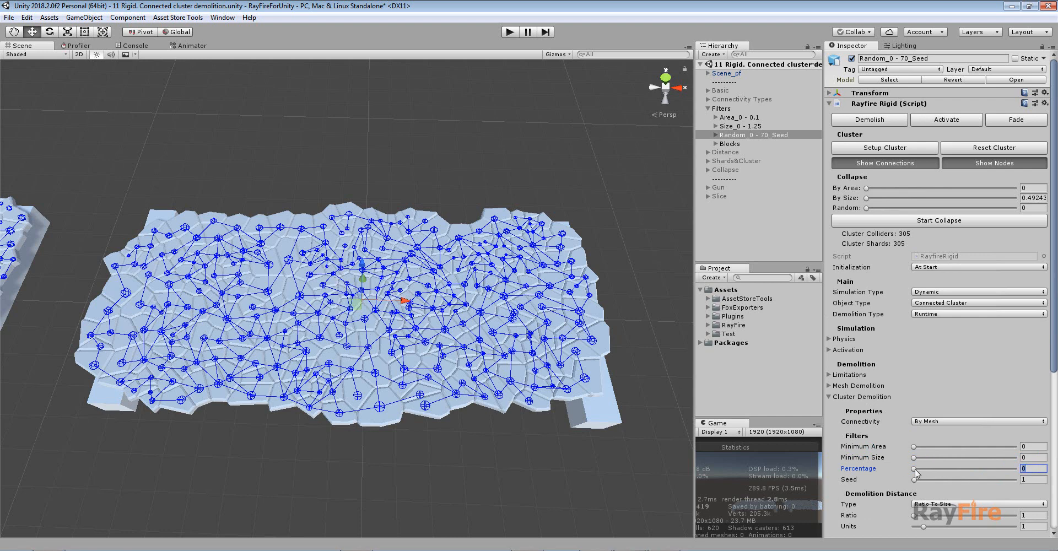
- Raise the slab's Percentage filter to 30 and set up the cluster to compare its connections
{"action": "left_click_drag", "start_coordinate": [938, 471], "coordinate": [944, 471]}
{"action": "left_click", "coordinate": [907, 148]}
{"action": "left_click_drag", "start_coordinate": [553, 207], "coordinate": [406, 281], "text": "alt"}
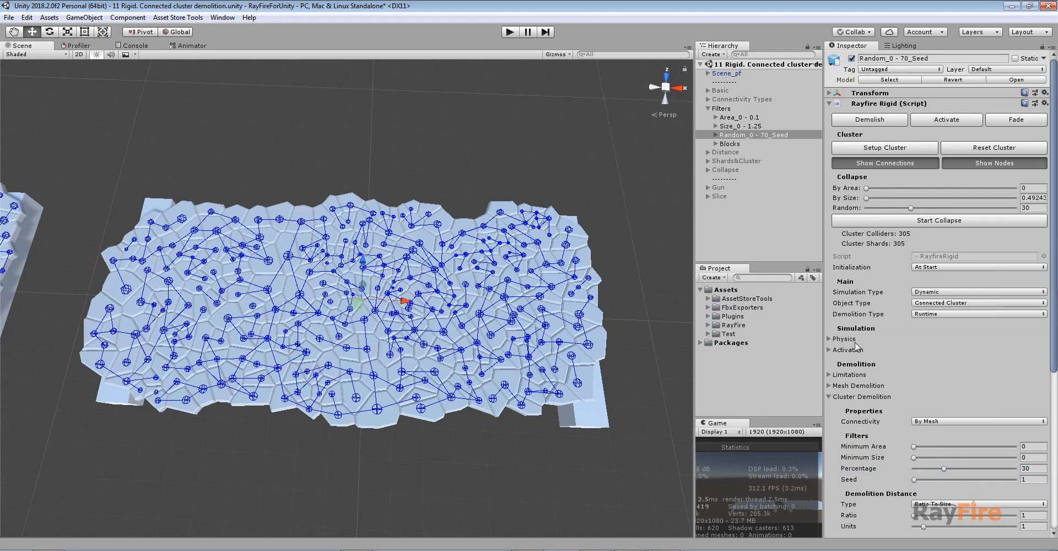
- Repeat the cluster setup with the current seed, and once more with Seed set to 2
{"action": "left_click", "coordinate": [876, 150]}
{"action": "left_click", "coordinate": [876, 150]}
{"action": "left_click_drag", "start_coordinate": [914, 479], "coordinate": [916, 480]}
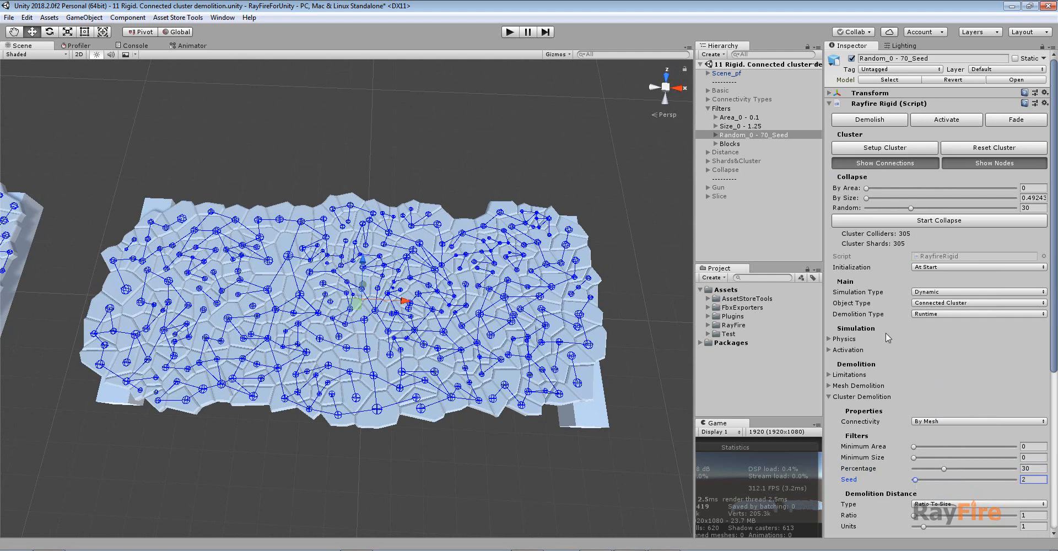
{"action": "left_click", "coordinate": [865, 151]}
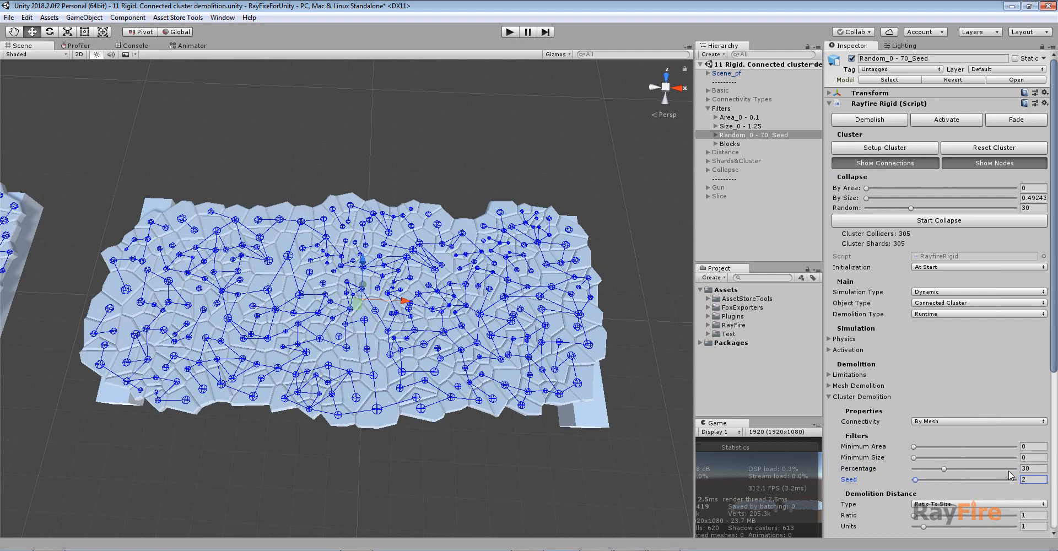
- Raise the Percentage filter to 69 and set up the cluster again
{"action": "left_click", "coordinate": [1032, 469]}
{"action": "left_click_drag", "start_coordinate": [970, 470], "coordinate": [979, 469]}
{"action": "left_click", "coordinate": [872, 150]}
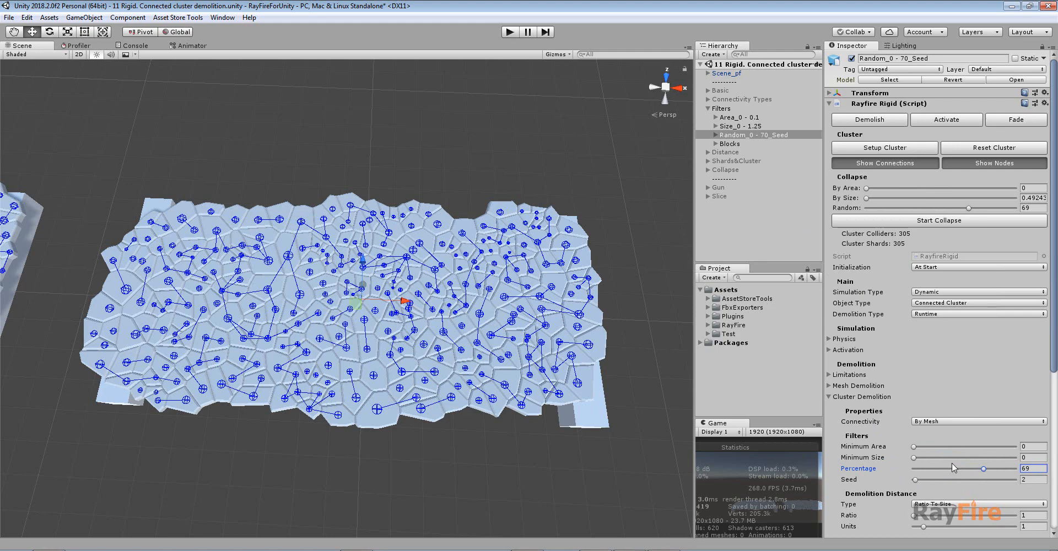
- Reset the Percentage filter to 0 and look over the connections across the random-filtered slab
{"action": "left_click_drag", "start_coordinate": [959, 469], "coordinate": [909, 469]}
{"action": "middle_click_drag", "start_coordinate": [549, 352], "coordinate": [567, 308]}
{"action": "left_click_drag", "start_coordinate": [544, 339], "coordinate": [552, 347], "text": "alt"}
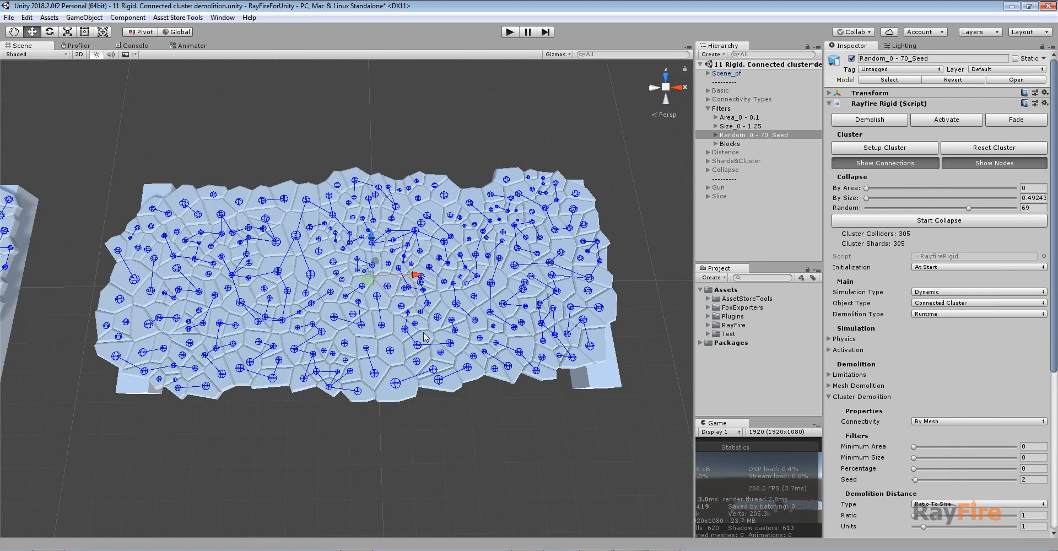
{"action": "left_click_drag", "start_coordinate": [423, 337], "coordinate": [417, 353], "text": "alt"}
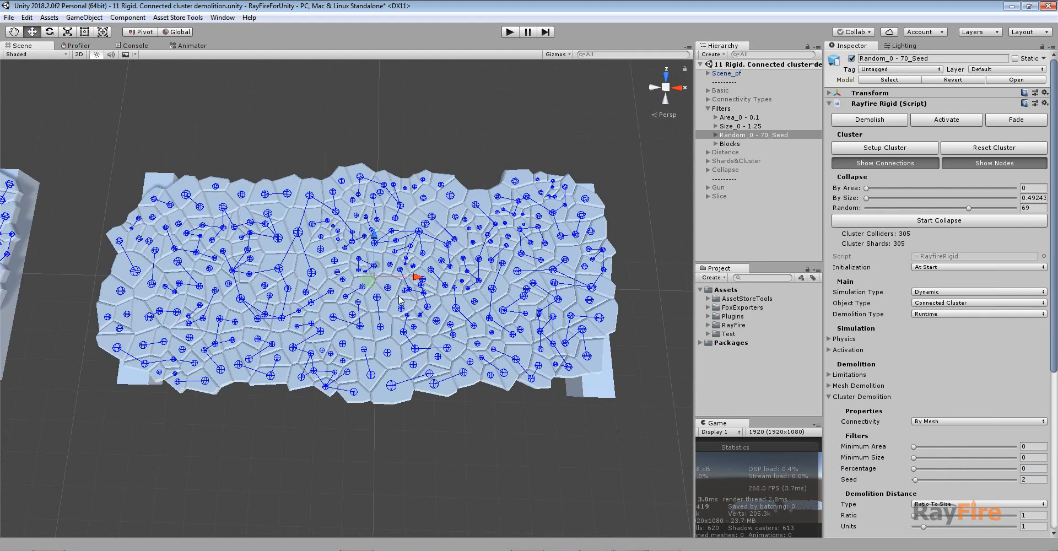
{"action": "middle_click_drag", "start_coordinate": [403, 337], "coordinate": [447, 362]}
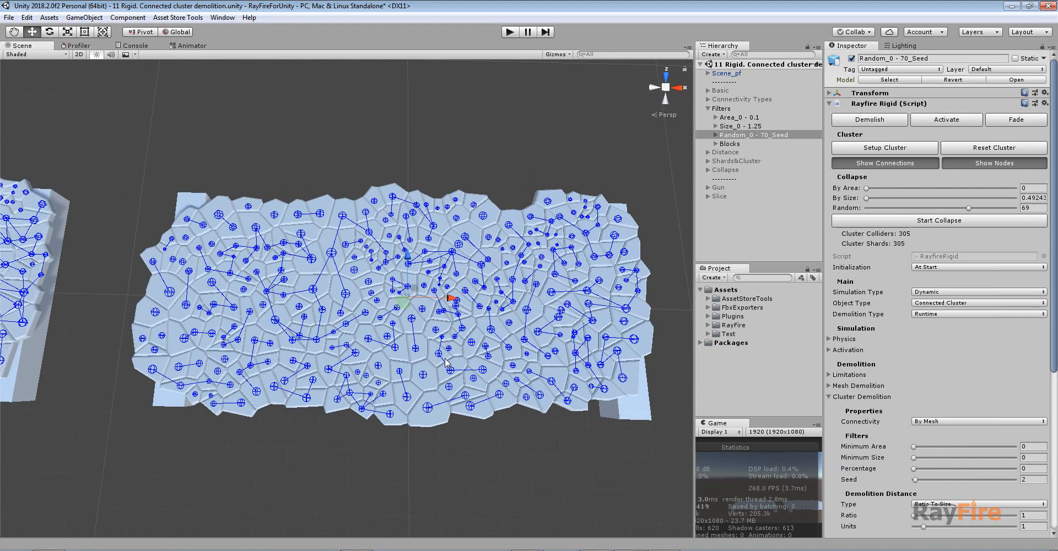
{"action": "left_click_drag", "start_coordinate": [462, 371], "coordinate": [456, 359], "text": "alt"}
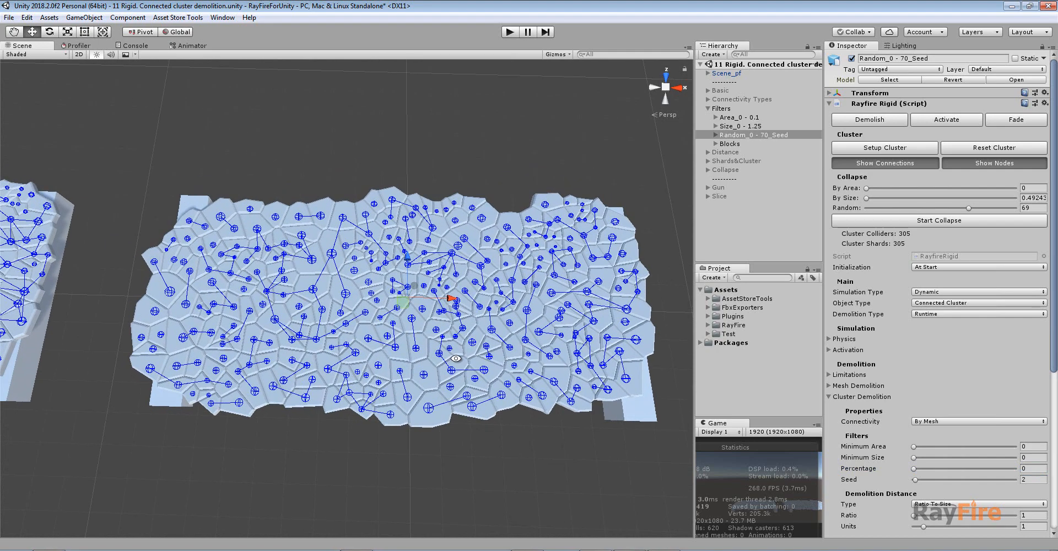